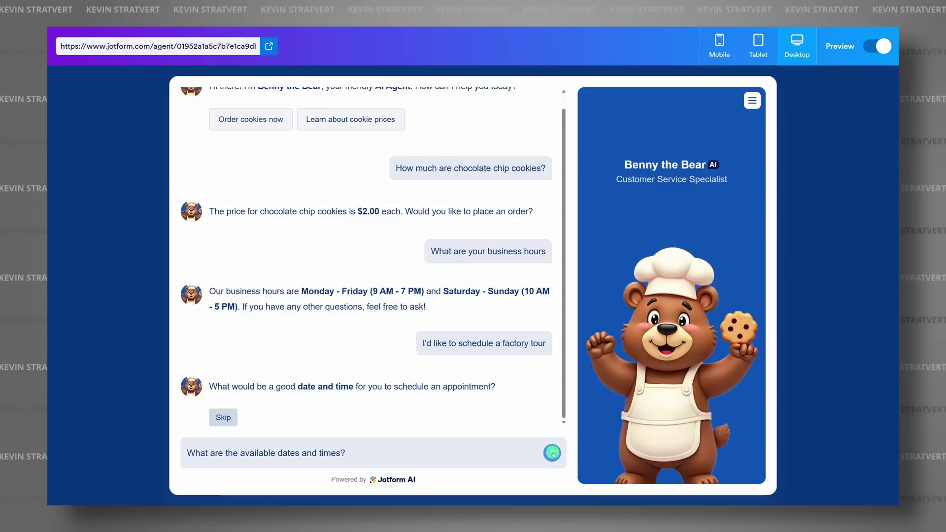
# Send the agent the question "What are the available dates and times?" about the factory tour
pyautogui.click(552, 453)
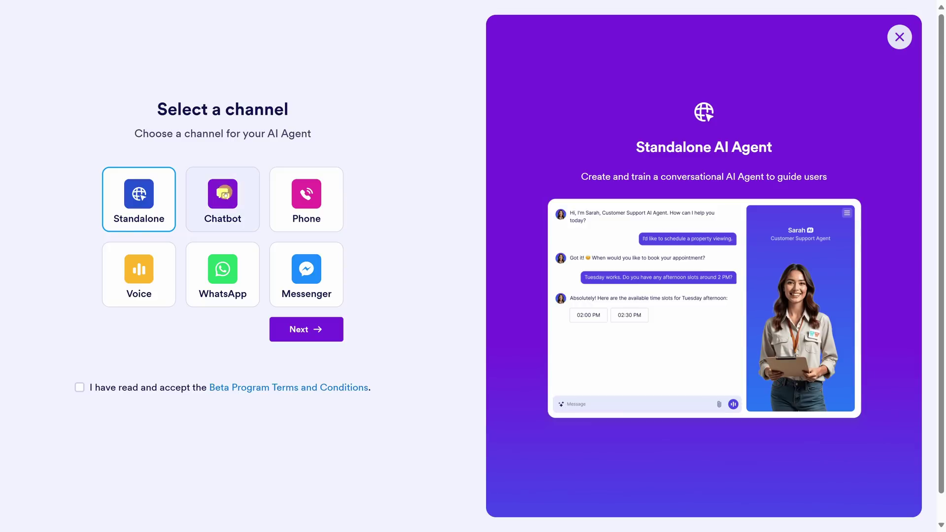
# Preview the Chatbot, Phone, Voice and WhatsApp channel options for the AI agent
pyautogui.click(218, 194)
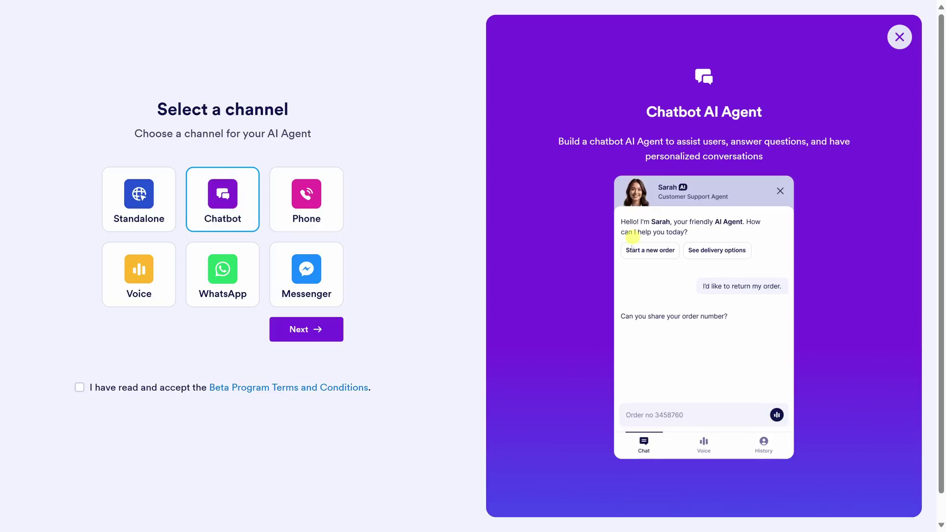
pyautogui.click(308, 198)
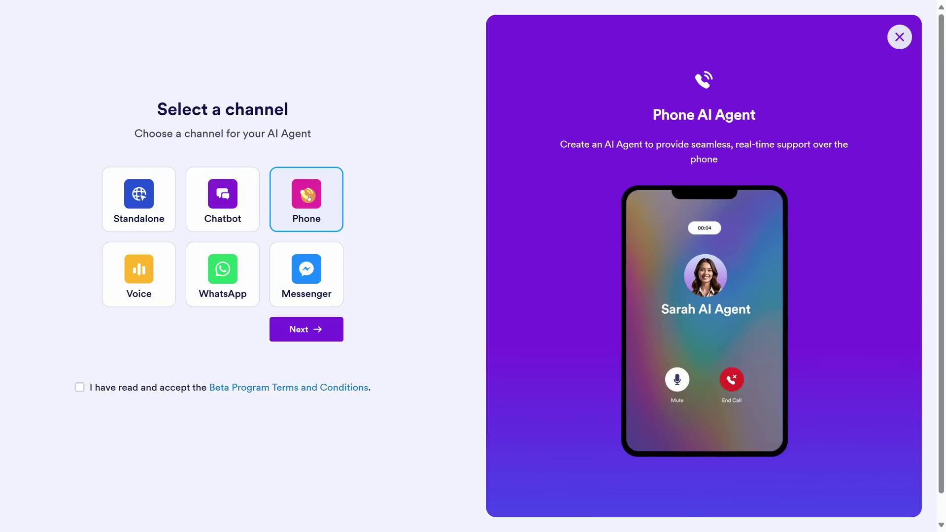
pyautogui.click(145, 278)
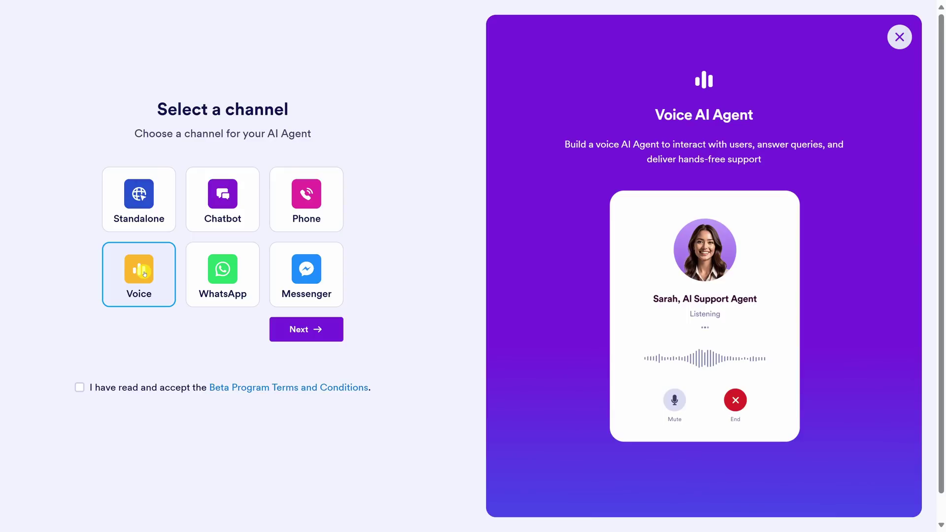
pyautogui.click(221, 269)
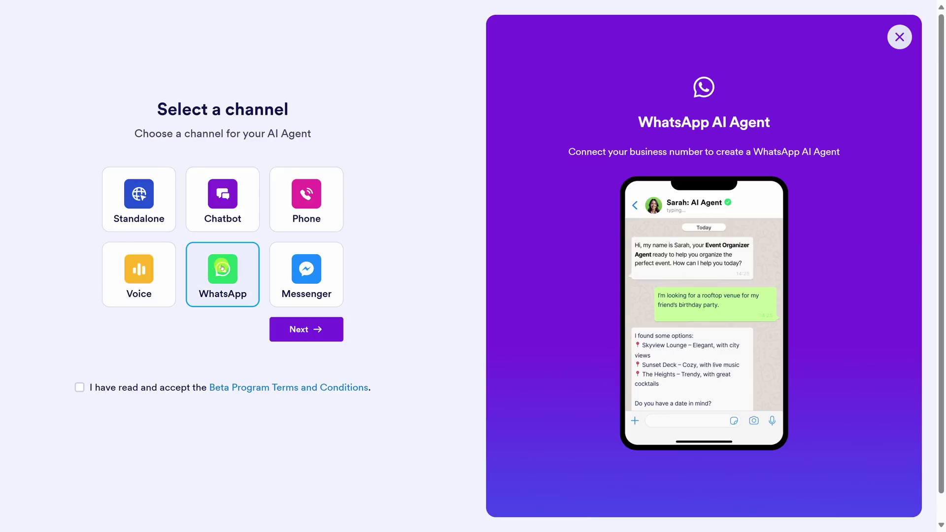
# Choose the Messenger channel, accept the Beta Program Terms and Conditions, and continue
pyautogui.click(315, 265)
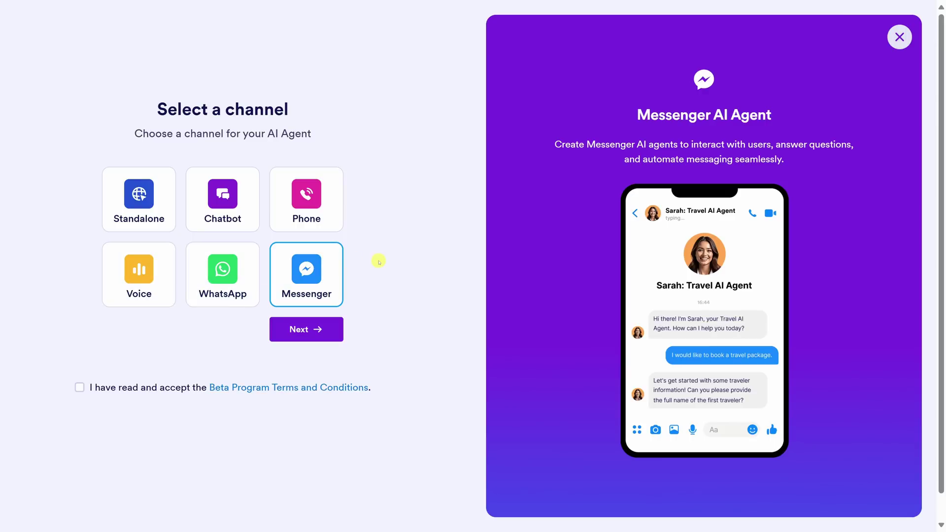
pyautogui.click(80, 387)
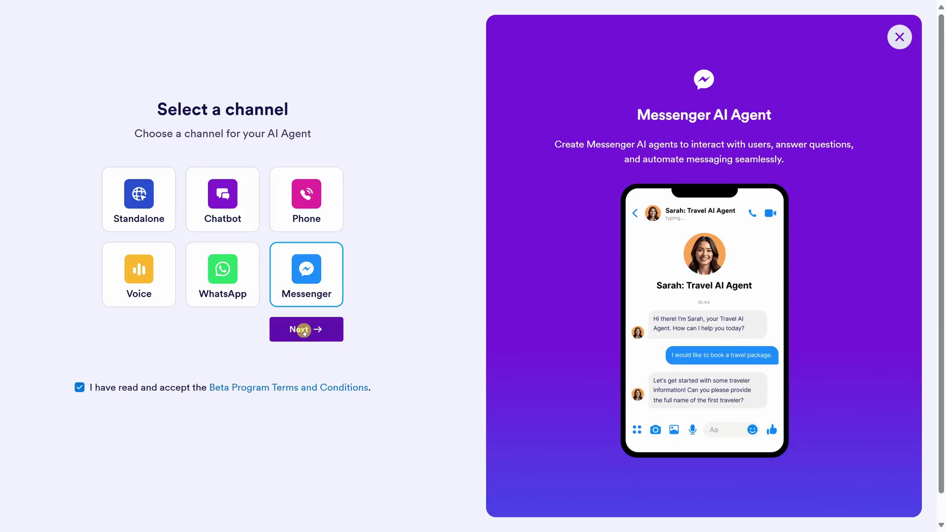
pyautogui.click(304, 331)
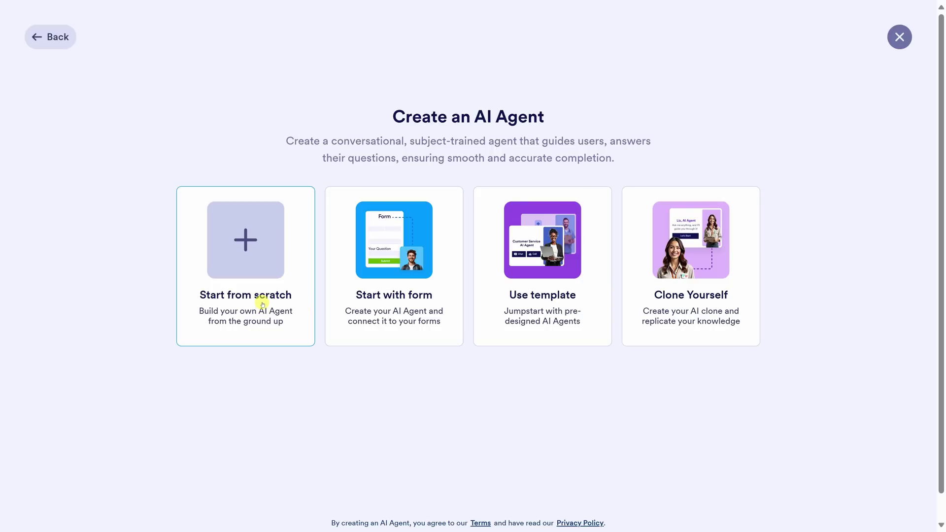
# Create an agent from scratch described as "This AI agent helps customers place orders, book factory tours, and get answers to common questions."
pyautogui.click(247, 242)
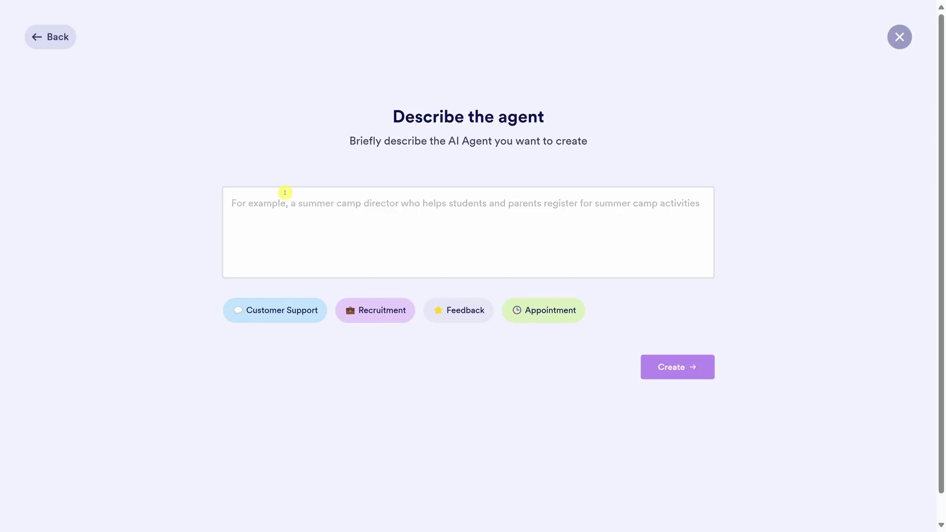
pyautogui.click(277, 218)
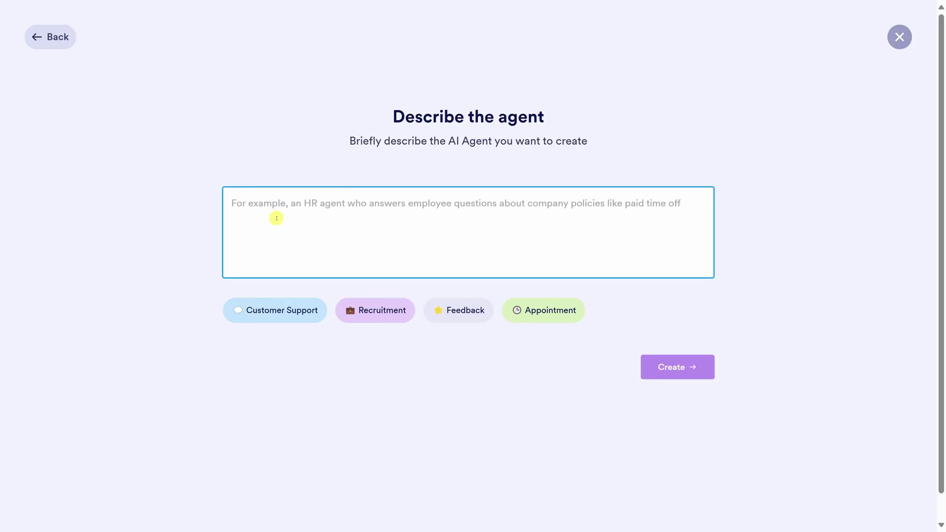
pyautogui.write('This AI agent helps customers place orders, book factory tours, and get answers to common questions.')
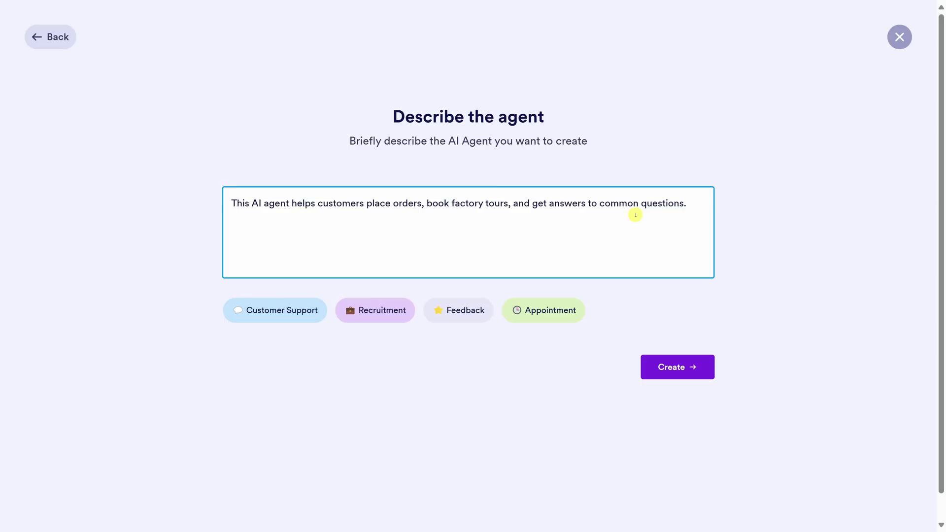
pyautogui.click(693, 368)
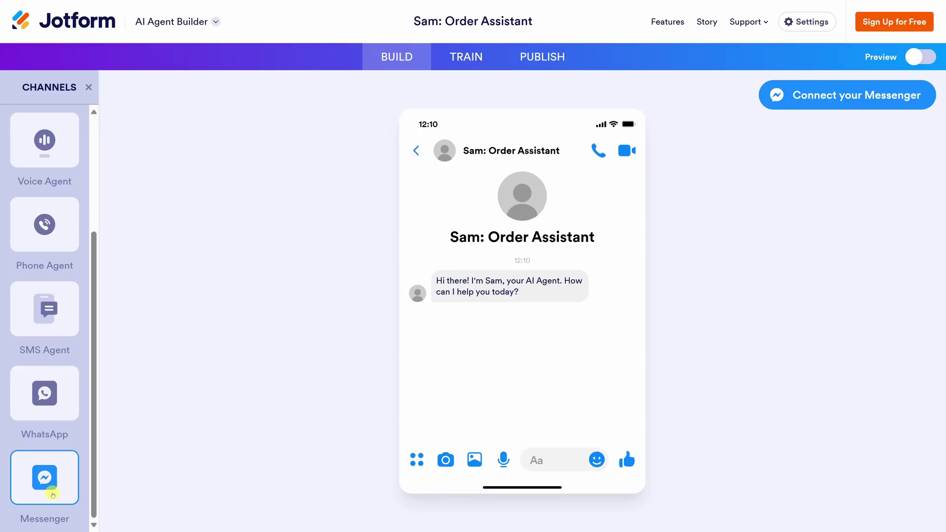
# Preview the agent in the WhatsApp and SMS channels and switch it to the Standalone channel
pyautogui.click(57, 402)
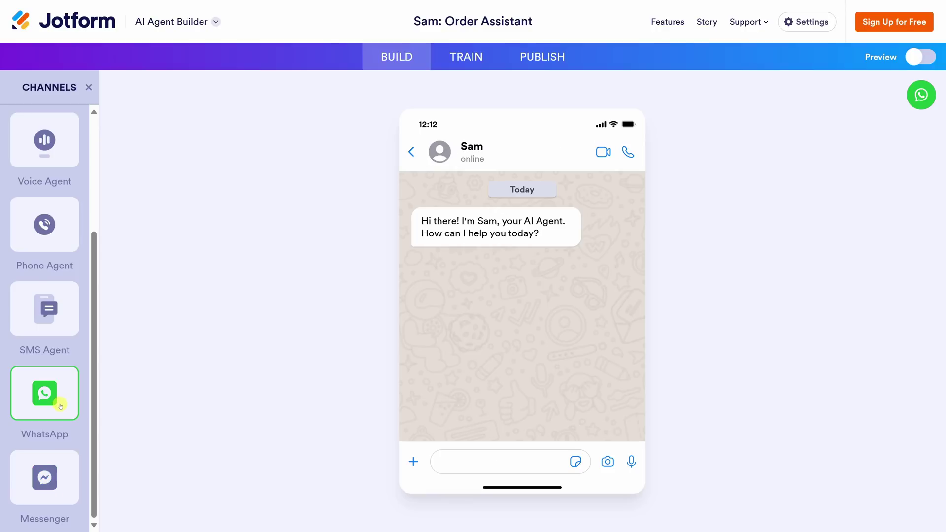
pyautogui.click(53, 315)
pyautogui.scroll(3, 55, 295)
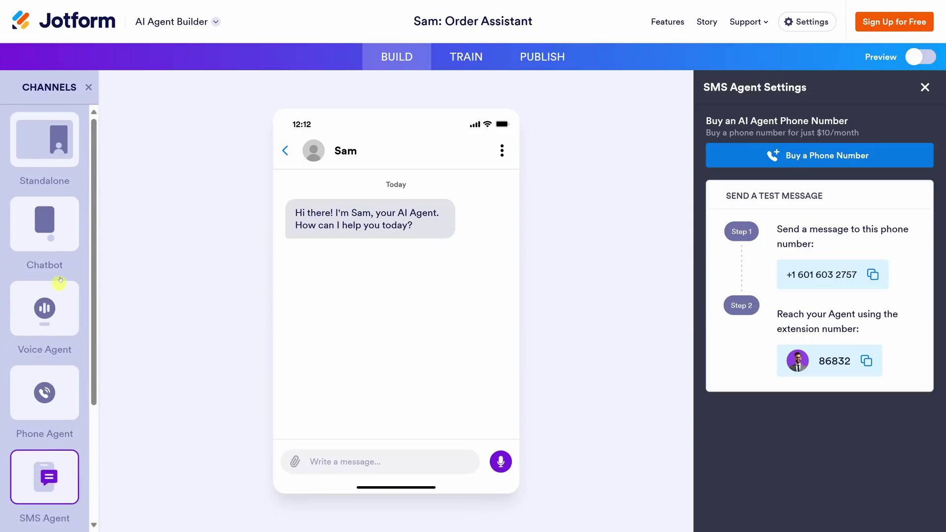
pyautogui.click(47, 142)
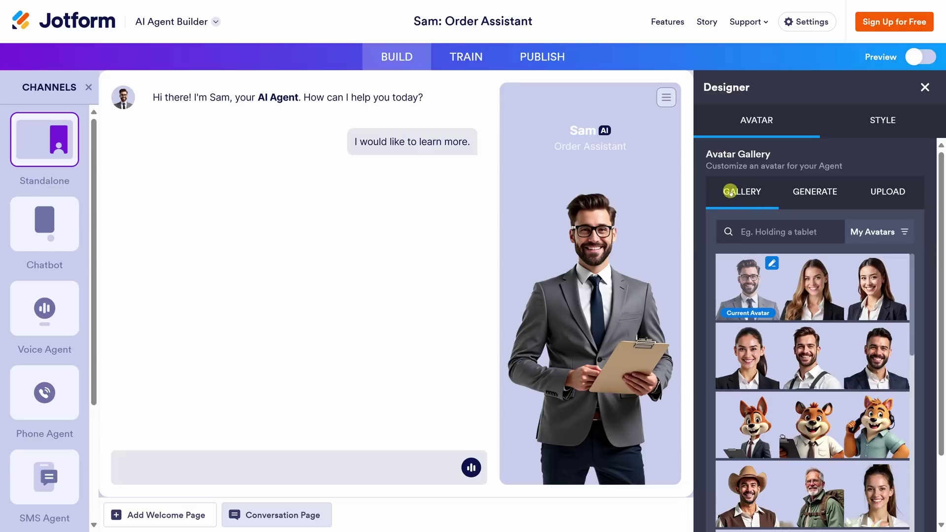
# Browse the avatar gallery and search it for "cookies"
pyautogui.scroll(-5, 779, 311)
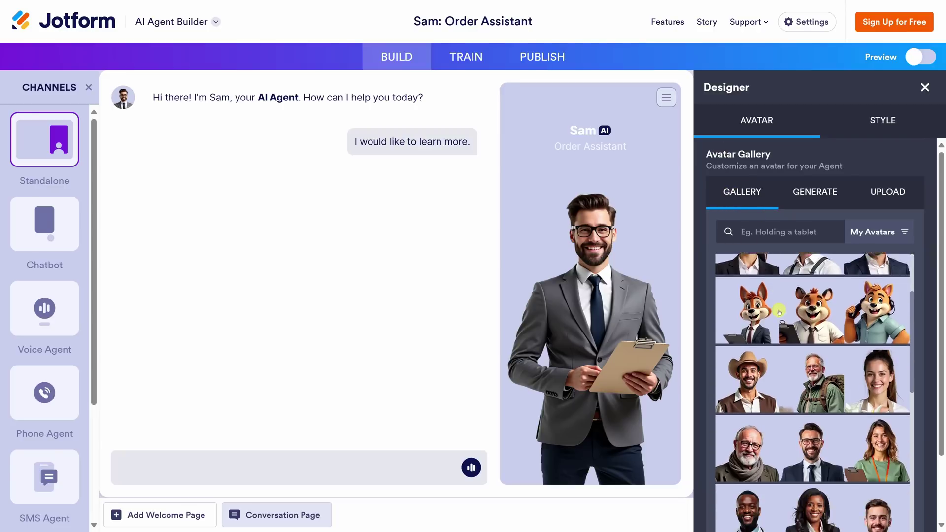
pyautogui.scroll(5, 781, 321)
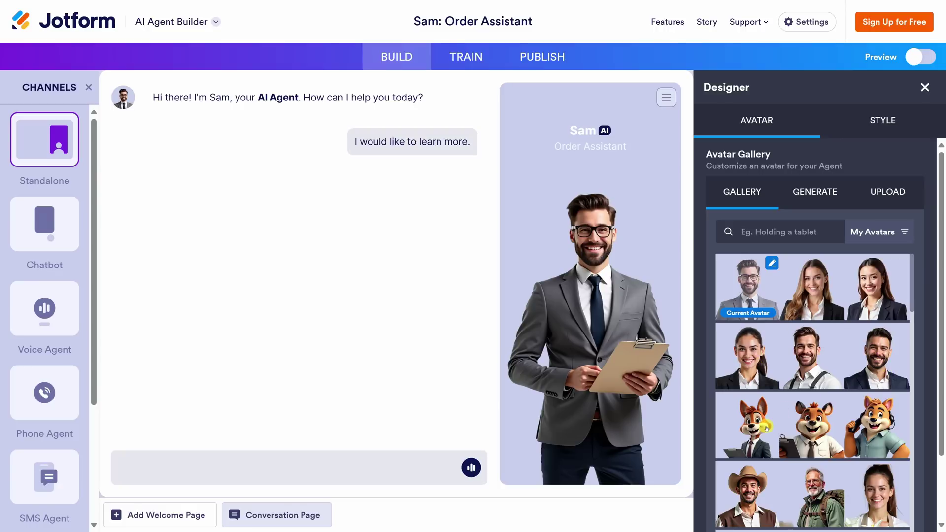
pyautogui.click(771, 232)
pyautogui.write('cookies')
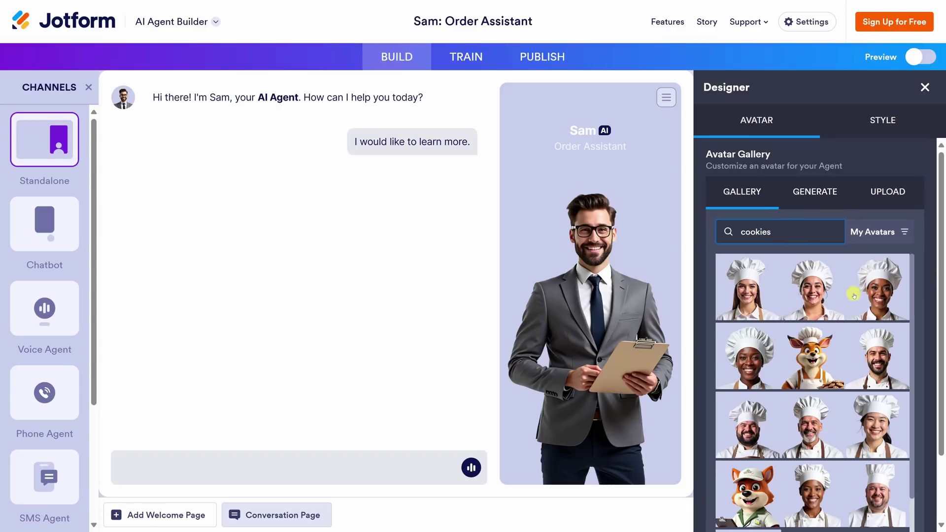
pyautogui.scroll(-3, 857, 295)
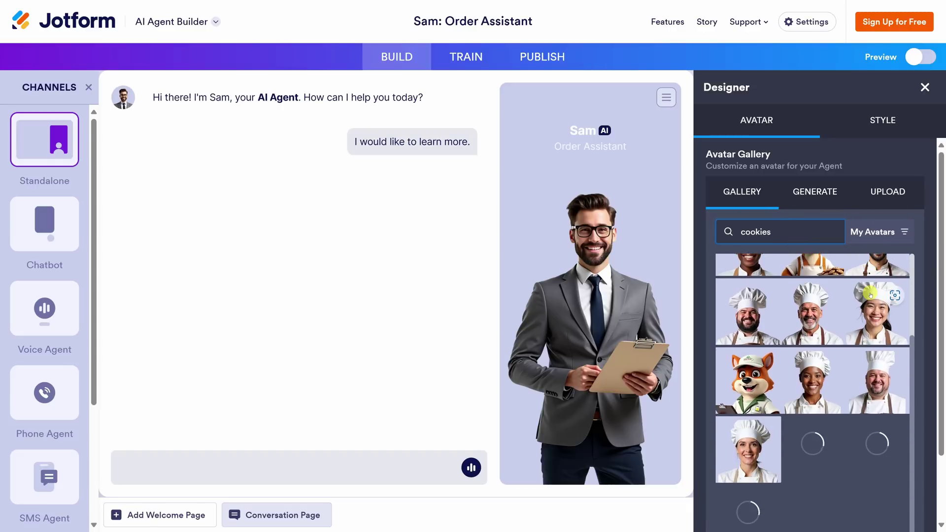
pyautogui.scroll(3, 870, 295)
# Generate an avatar from the description "A friendly cartoon bear wearing a chef's hat and holding a cookie"
pyautogui.click(819, 193)
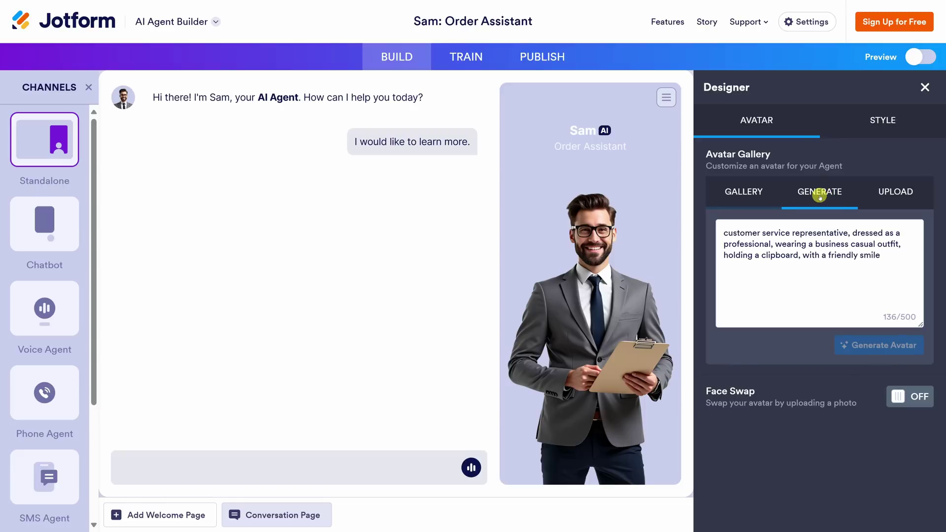
pyautogui.moveTo(881, 255); pyautogui.dragTo(707, 222)
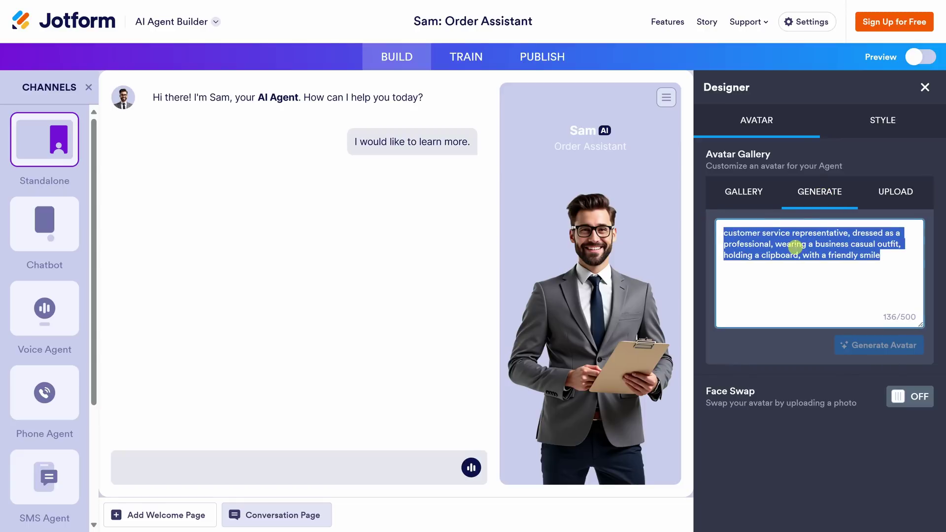
pyautogui.write("A friendly cartoon bear wearing a chef's hat and holding a cookie")
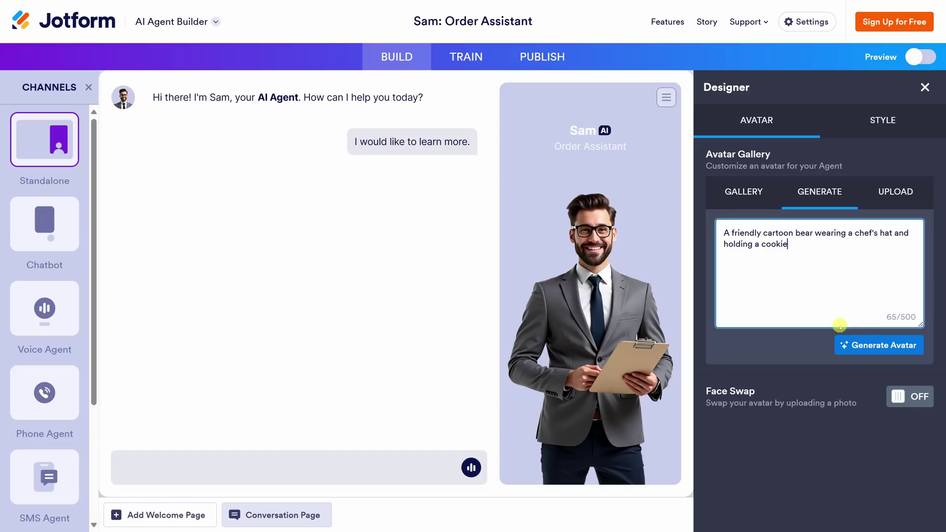
pyautogui.click(877, 348)
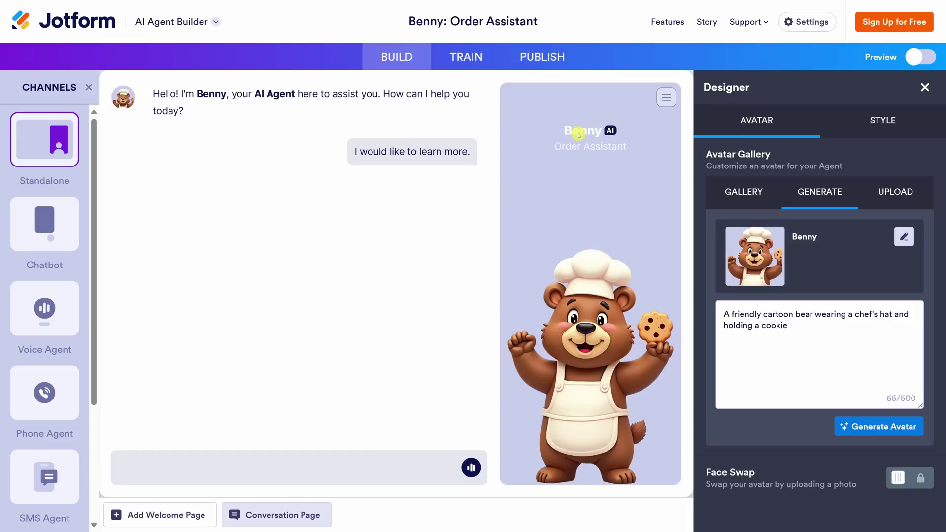
# Check the avatar upload option and apply the blue-and-white color scheme to the agent
pyautogui.click(899, 196)
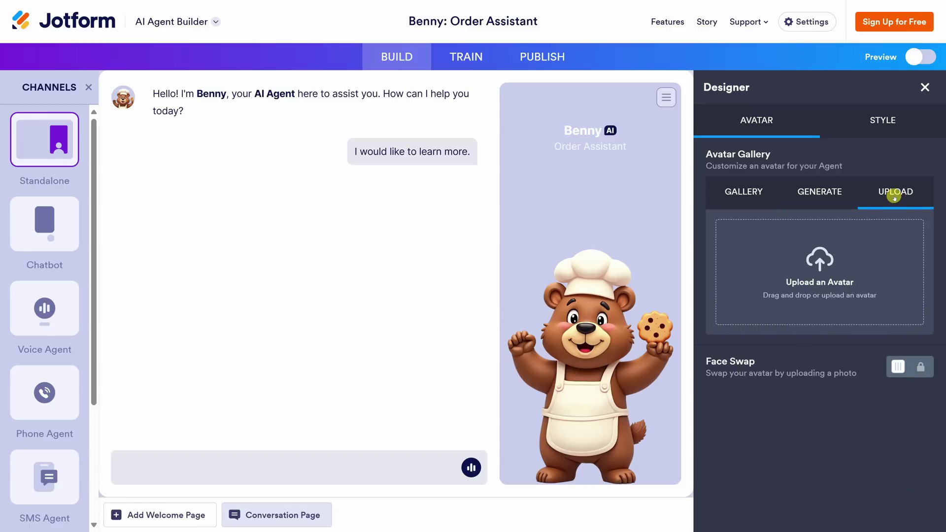
pyautogui.click(841, 202)
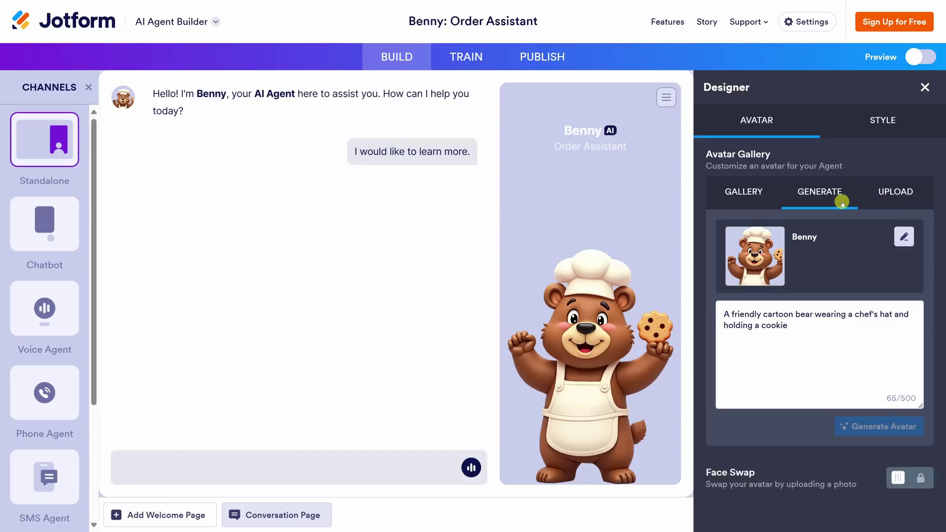
pyautogui.click(878, 125)
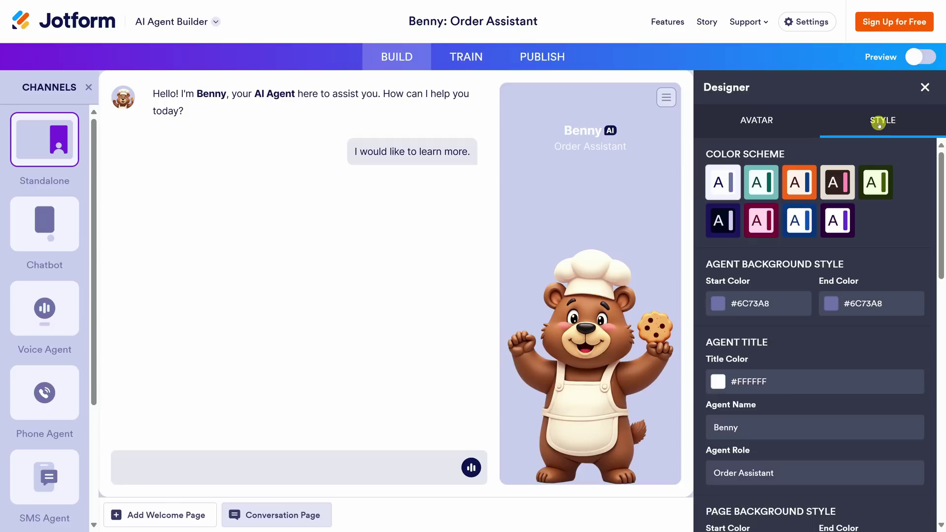
pyautogui.click(801, 221)
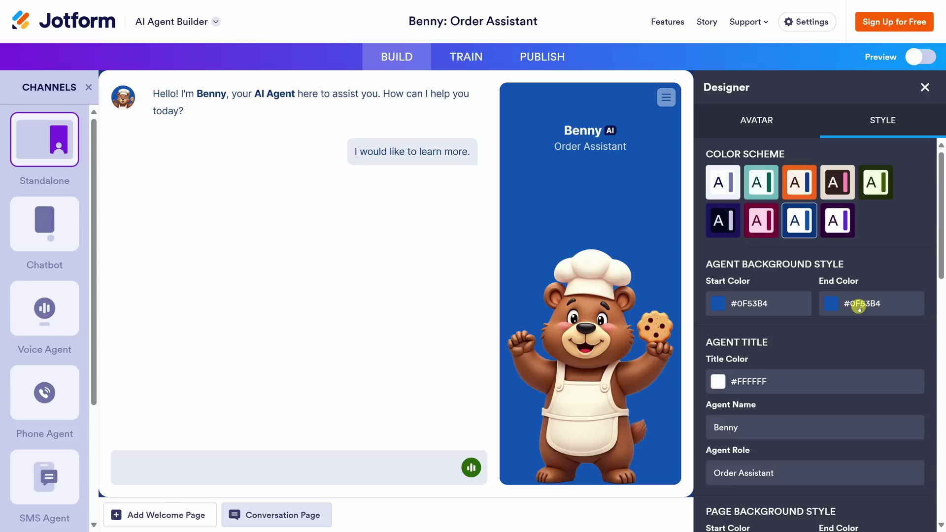
# Set the agent name to "Benny the Bear" and the agent role to "Customer Service Specialist"
pyautogui.scroll(-3, 855, 306)
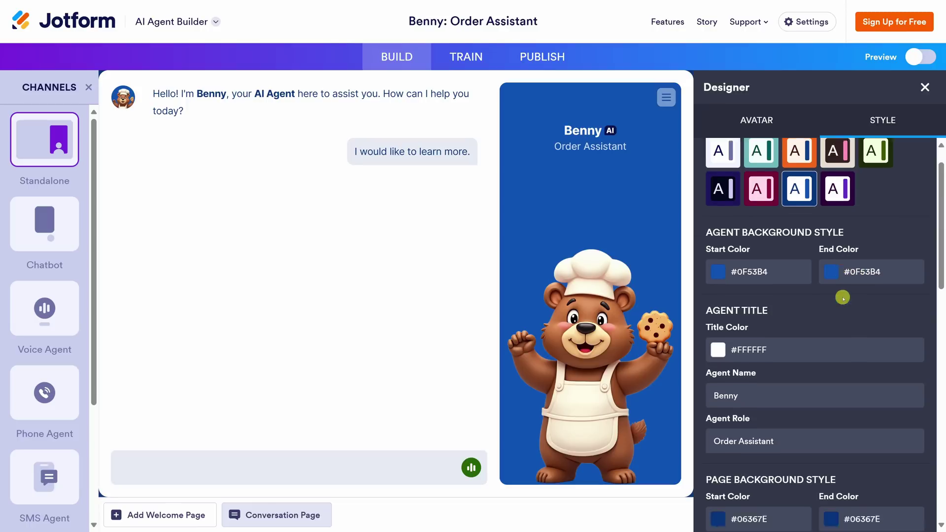
pyautogui.click(779, 303)
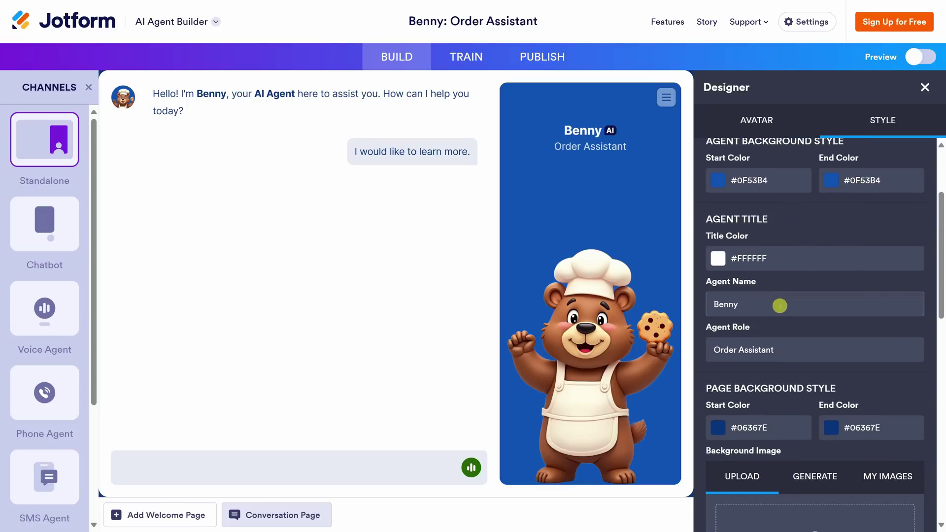
pyautogui.write('the Bear')
pyautogui.click(785, 349)
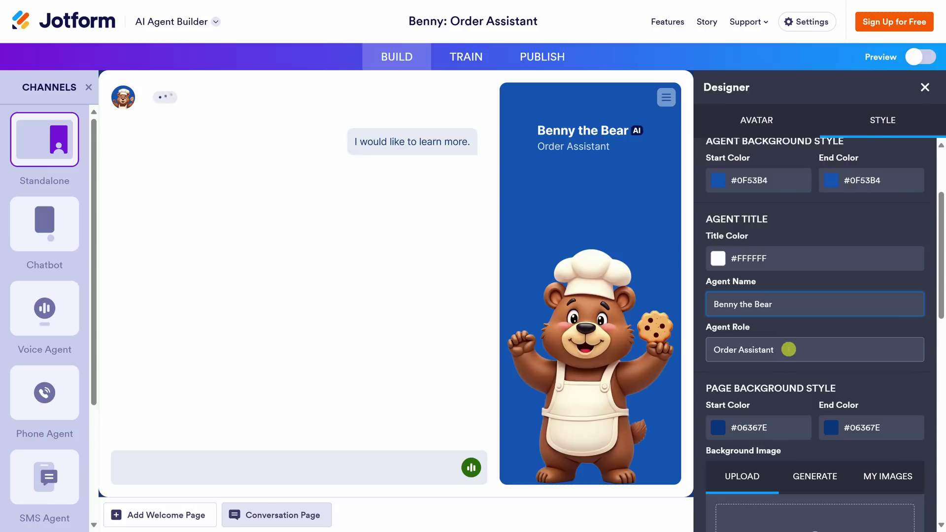
pyautogui.moveTo(786, 348); pyautogui.dragTo(717, 350)
pyautogui.write('Customer Service Specialist')
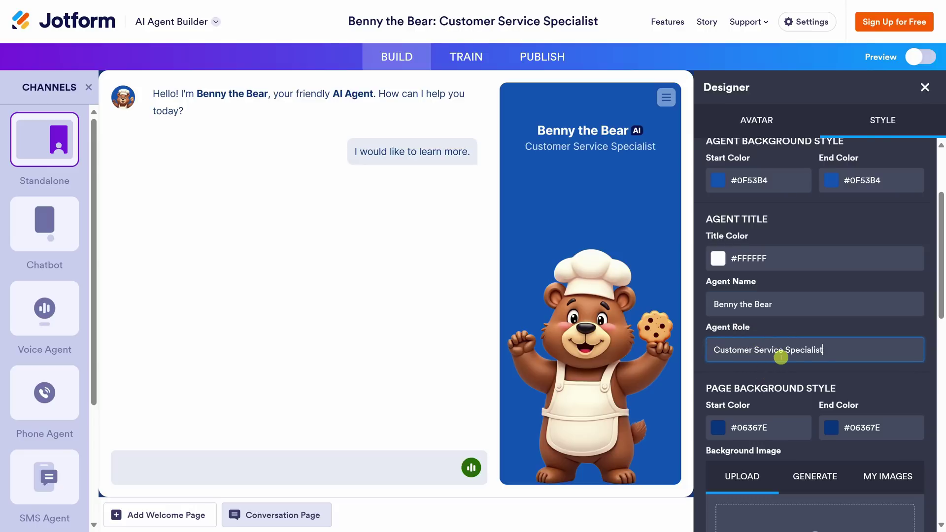
# Review the remaining style settings for page background, chat, buttons, layout and logo
pyautogui.scroll(-3, 779, 358)
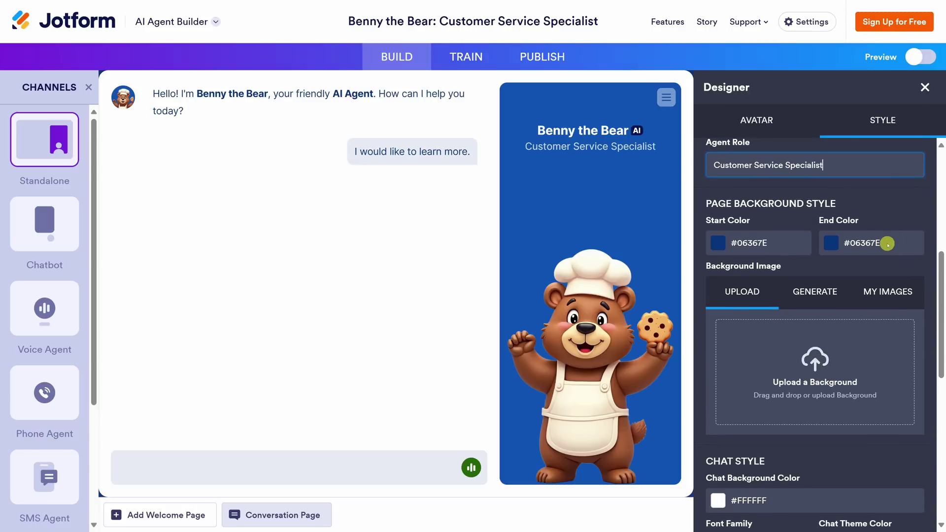
pyautogui.scroll(-2, 837, 245)
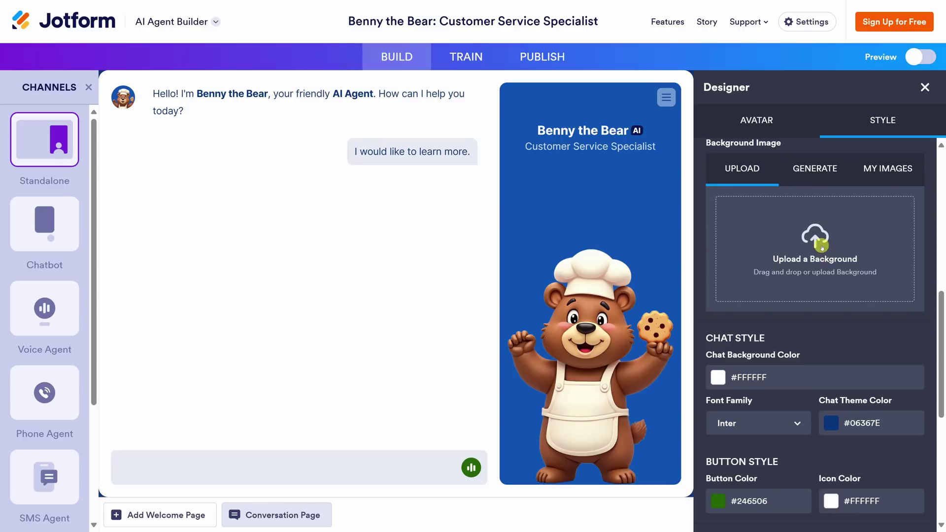
pyautogui.scroll(-2, 821, 245)
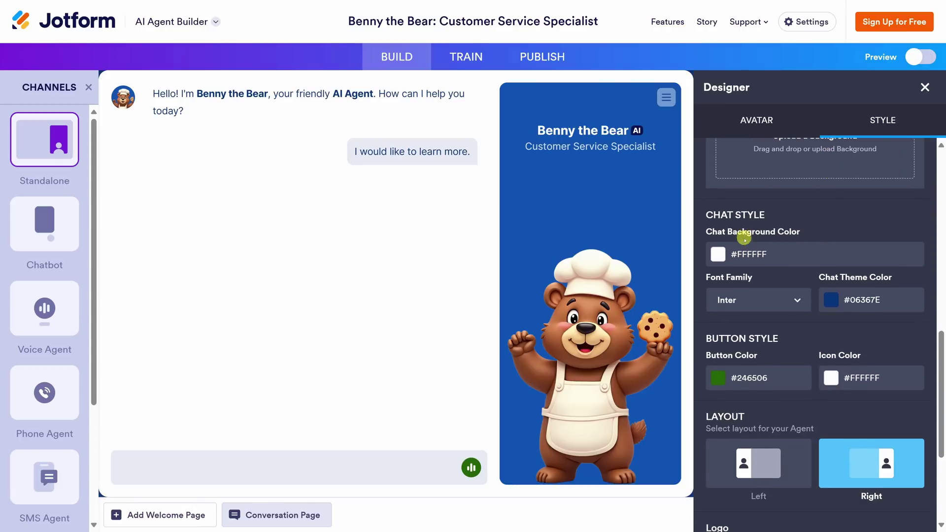
pyautogui.scroll(-3, 753, 339)
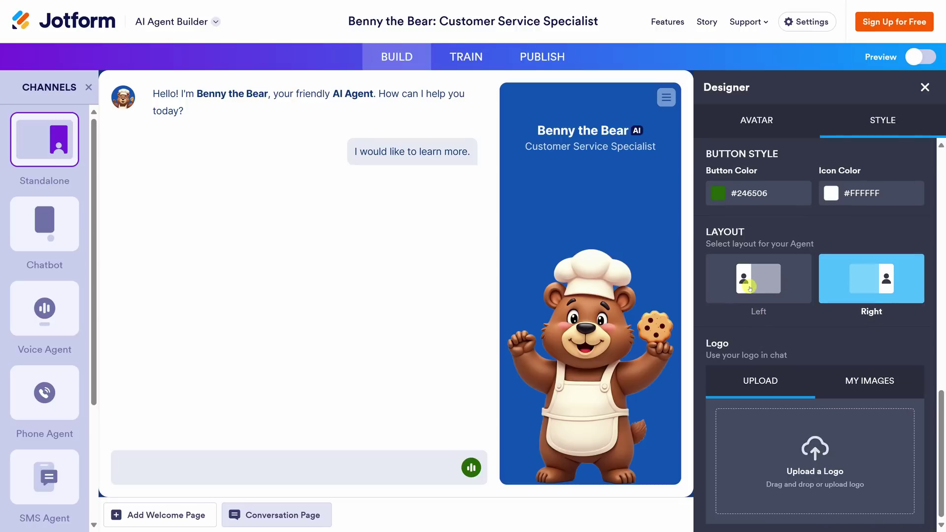
# Upload the Kevin Cookie Company logo image as the agent's chat logo and save it
pyautogui.click(819, 470)
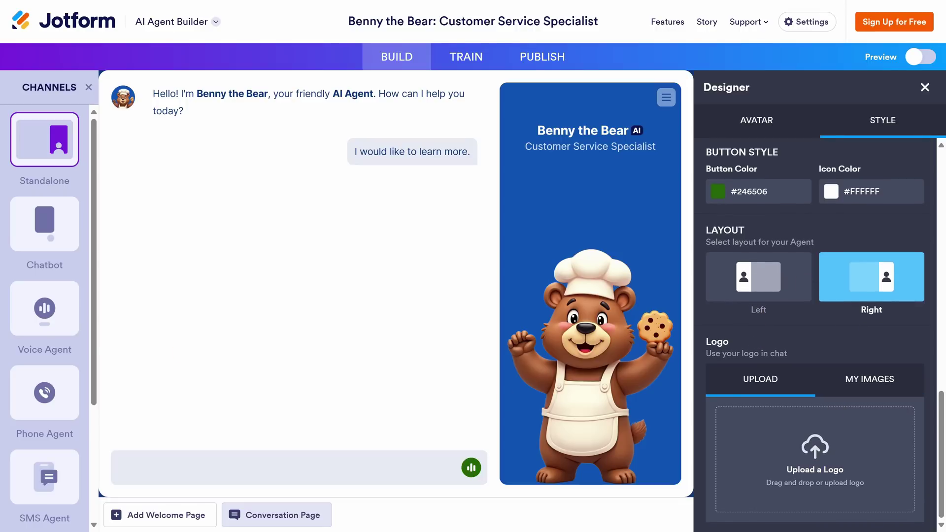
pyautogui.moveTo(547, 417); pyautogui.dragTo(825, 481)
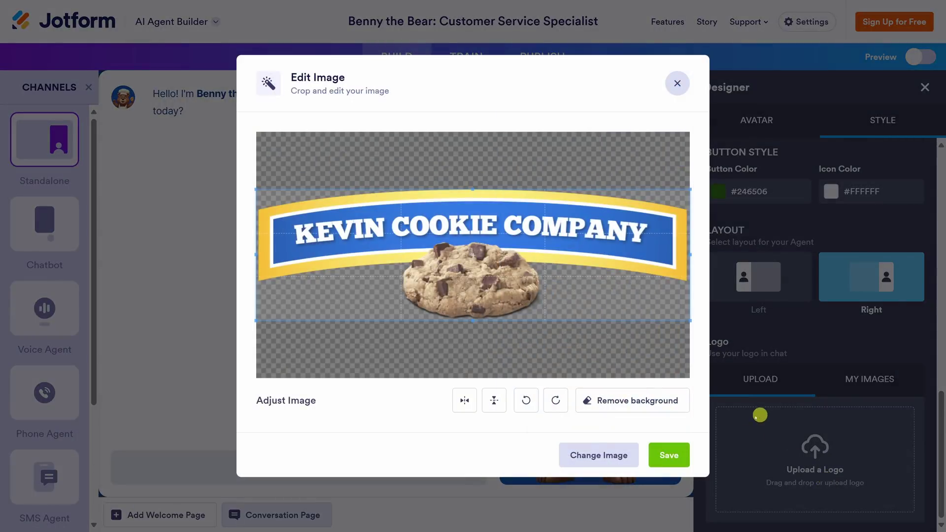
pyautogui.click(672, 453)
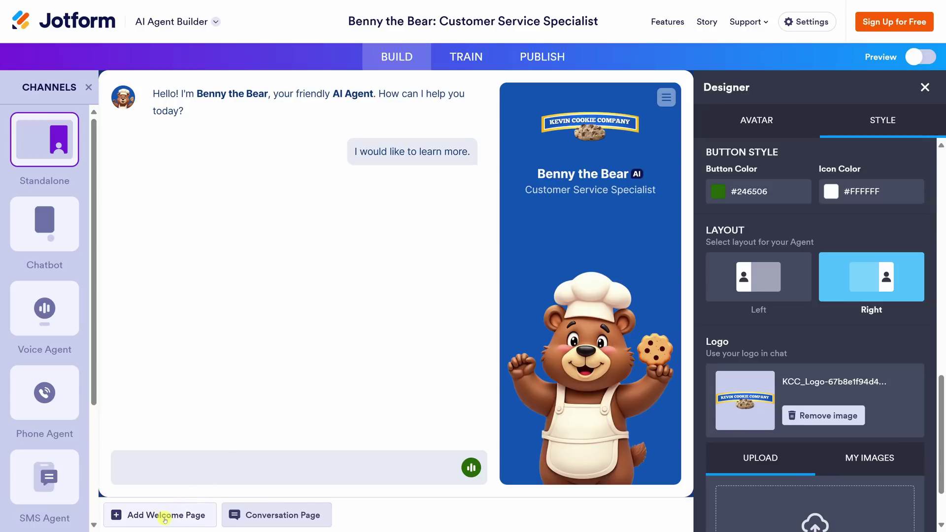
# Add a welcome page and set its heading to "Customer Service, Baked to Perfection!"
pyautogui.click(165, 517)
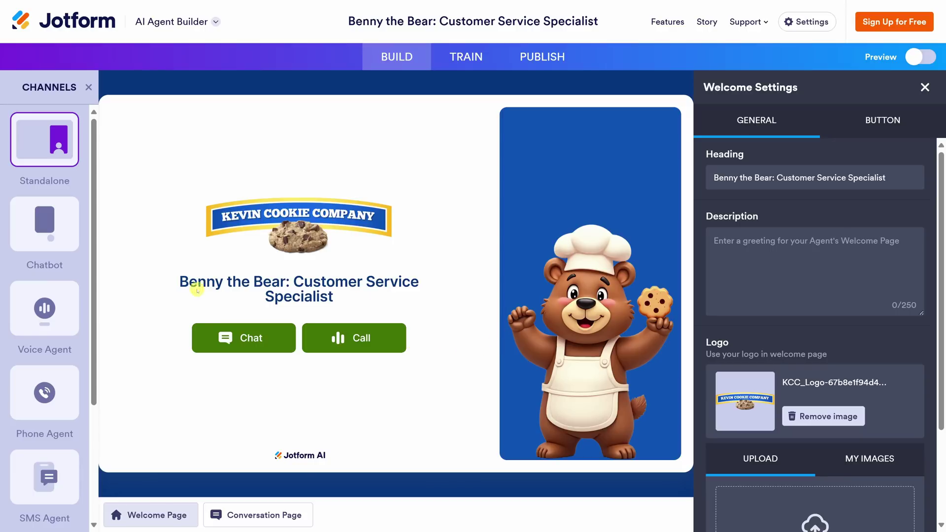
pyautogui.click(770, 184)
pyautogui.hotkey('ctrl', 'a')
pyautogui.write('Customer Service, Baked to Perfection!')
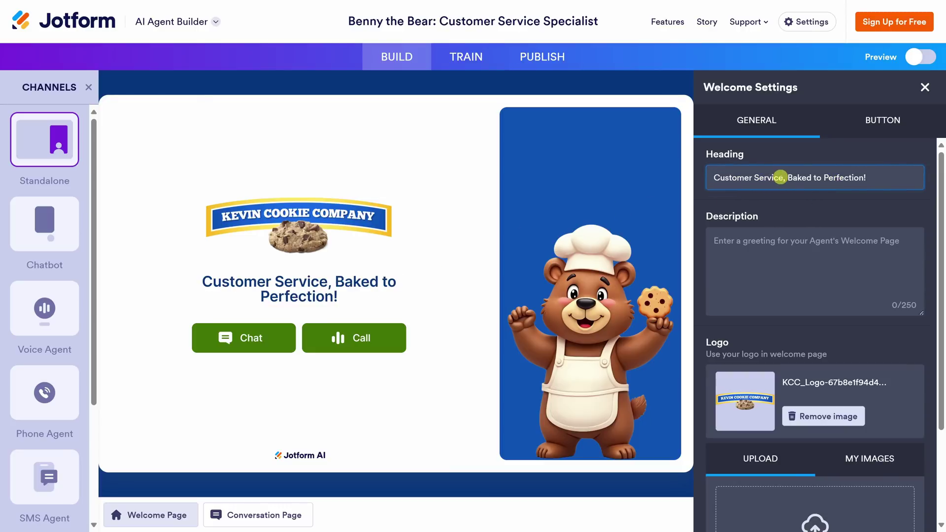
# Set the welcome description to "Kevin Cookie Company's Benny the Bear can help you place orders, book factory tours, and get answers to common questions."
pyautogui.click(758, 243)
pyautogui.write("Kevin Cookie Company's Benny the Bear can help you place orders, book factory tours, and get answers to common questions.")
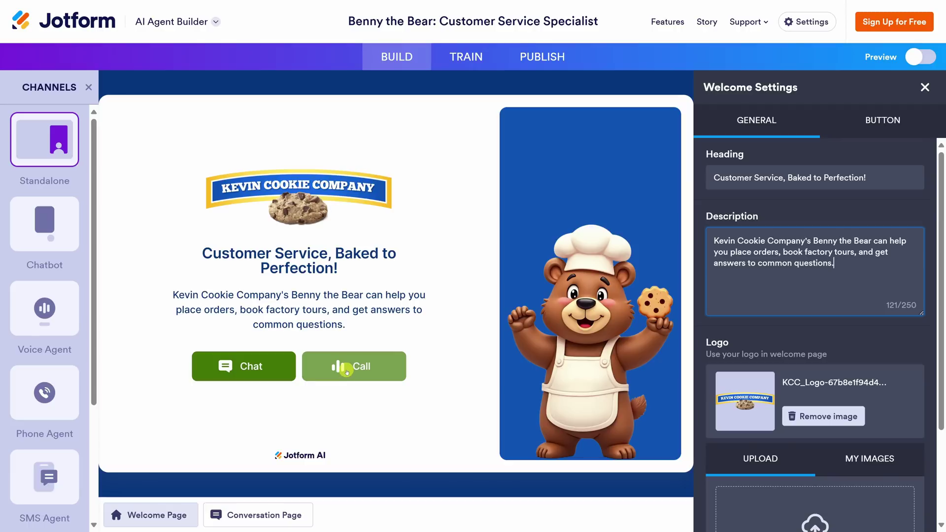
# Change the welcome page's chat button color to the light blue #4A90E2
pyautogui.click(828, 124)
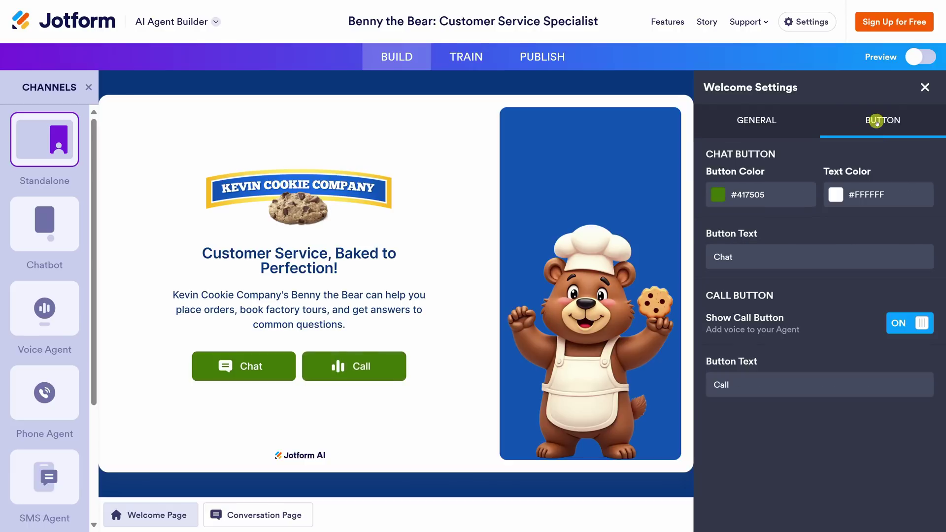
pyautogui.click(718, 194)
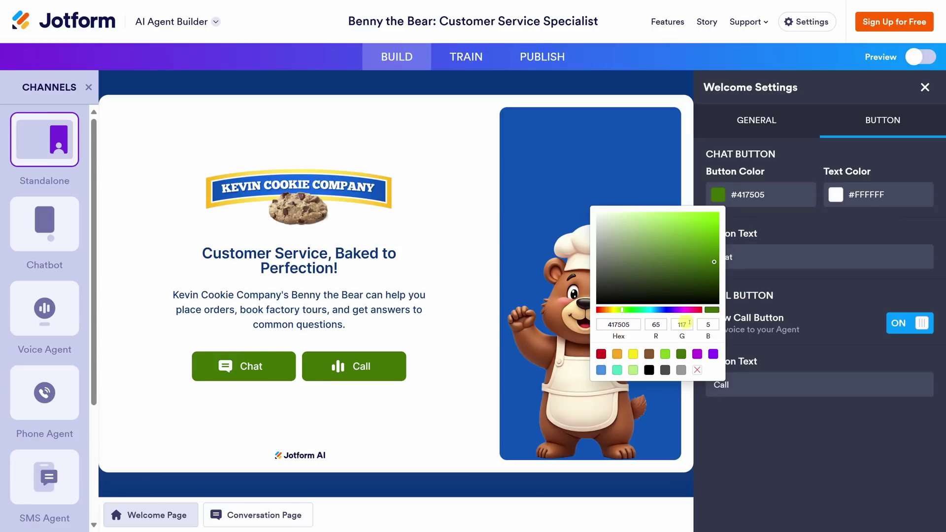
pyautogui.click(601, 370)
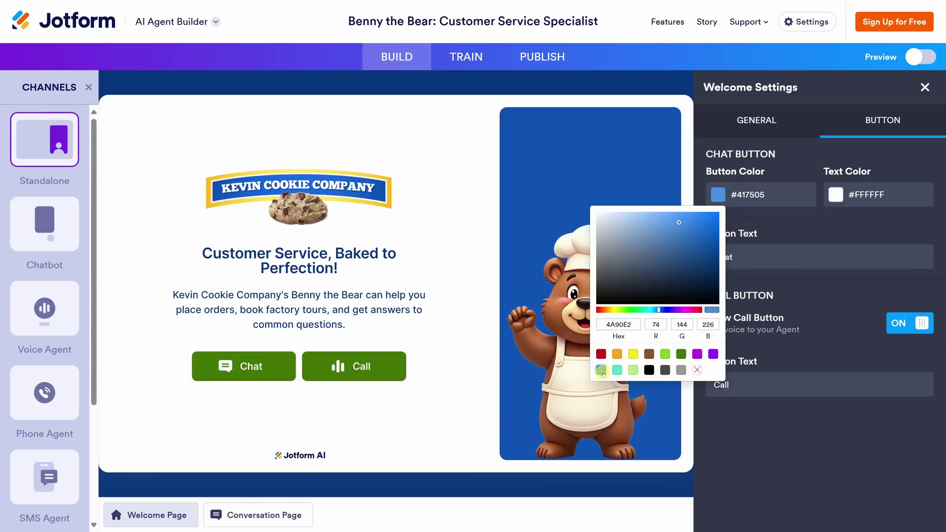
pyautogui.click(773, 245)
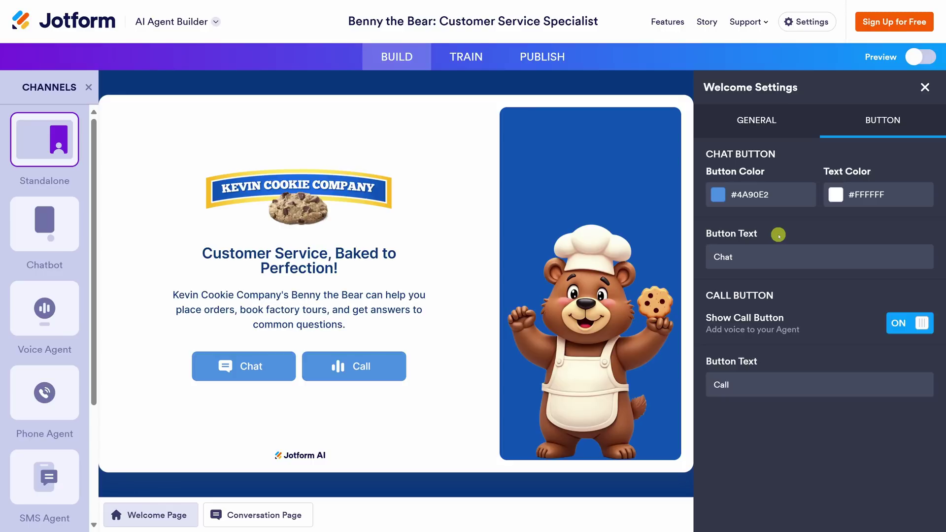
# Train the agent on the website kevincookiecompany.com by crawling it and saving all found pages to the knowledge base
pyautogui.click(452, 61)
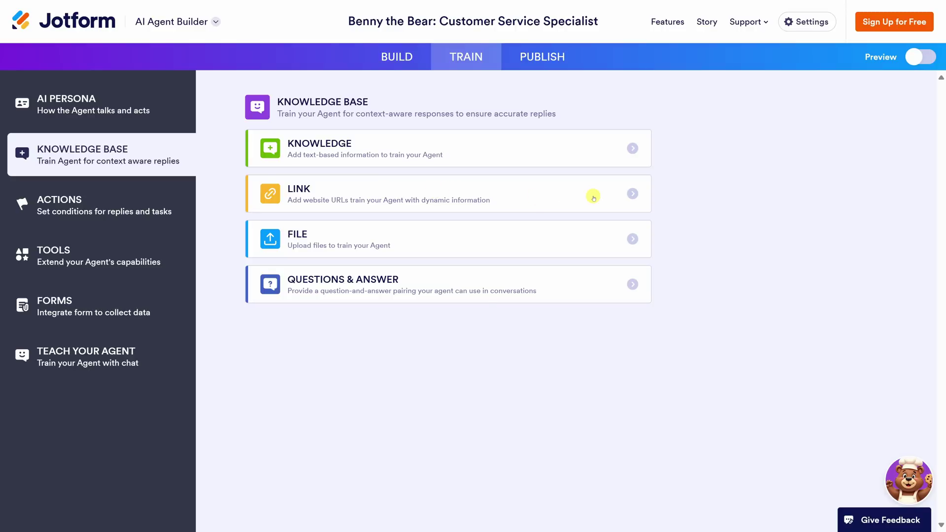
pyautogui.click(632, 194)
pyautogui.click(486, 189)
pyautogui.write('kevincookiecompany.com')
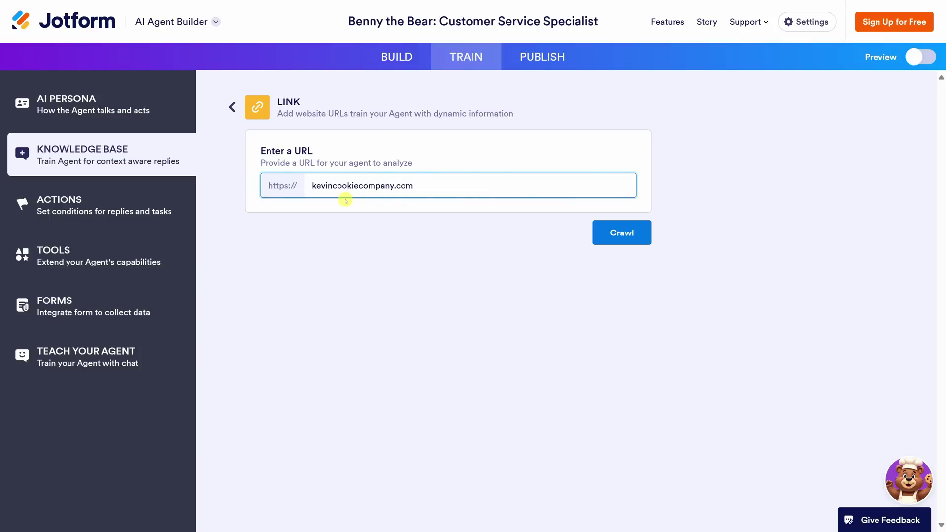
pyautogui.click(620, 239)
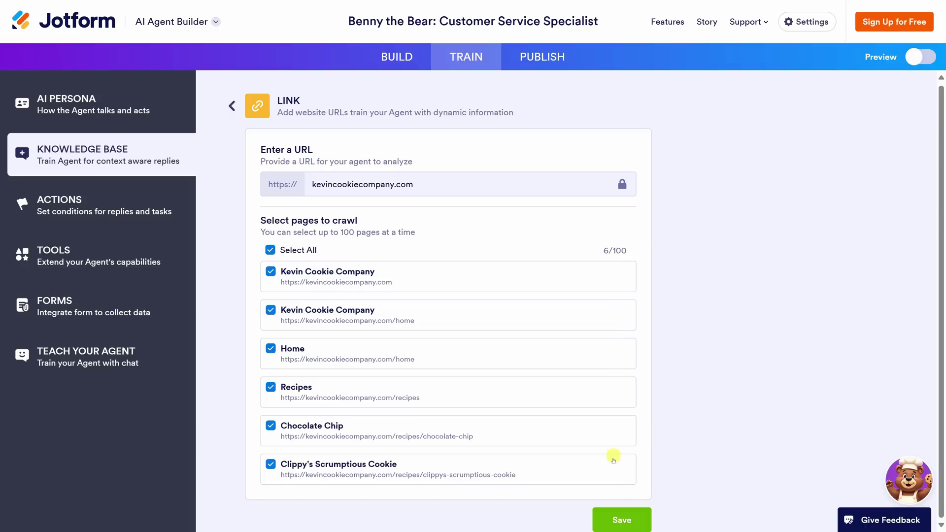
pyautogui.click(622, 521)
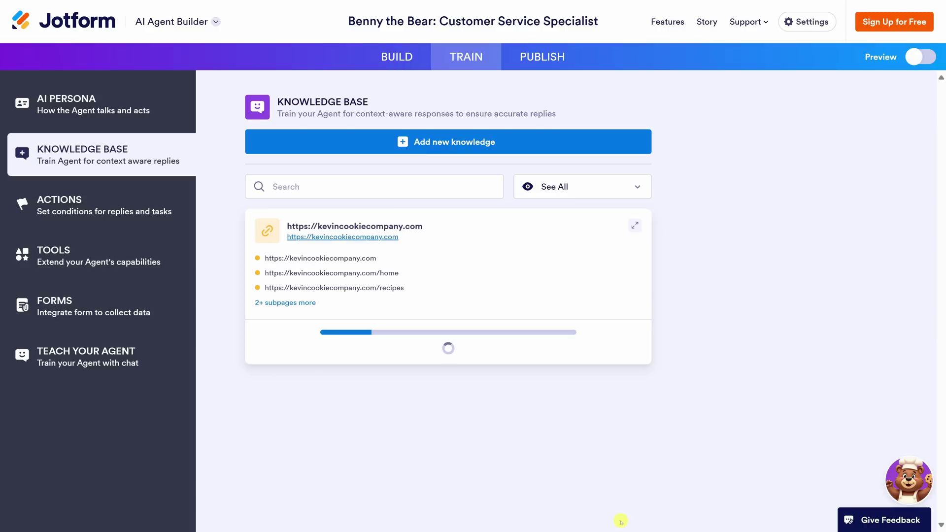
# Add the file Cookie_Pricing_Table.xlsx to the knowledge base with the instruction "Use this when customers ask about cookie prices"
pyautogui.click(434, 143)
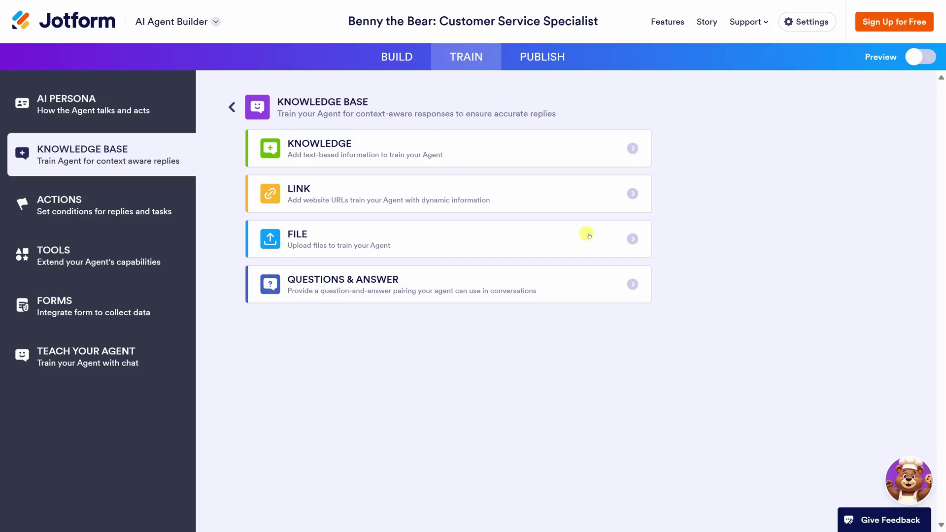
pyautogui.click(631, 239)
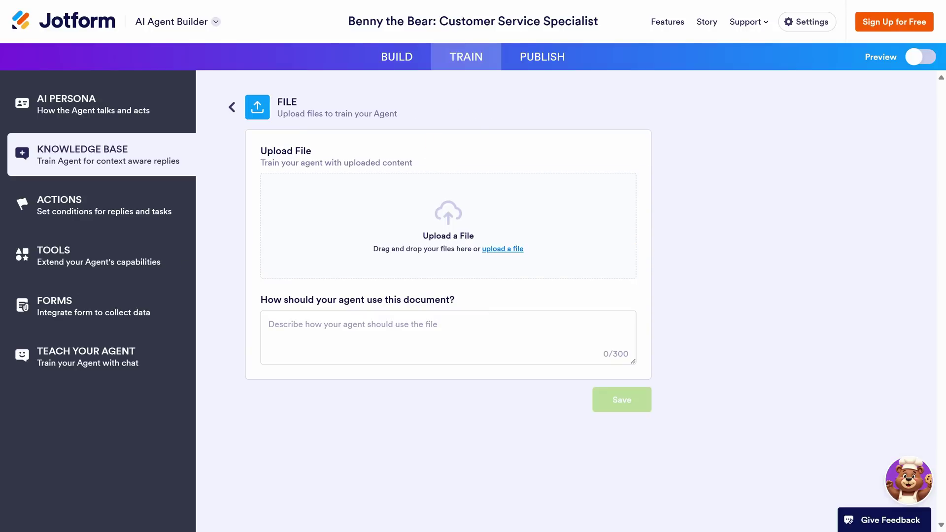
pyautogui.moveTo(0, 295); pyautogui.dragTo(511, 232)
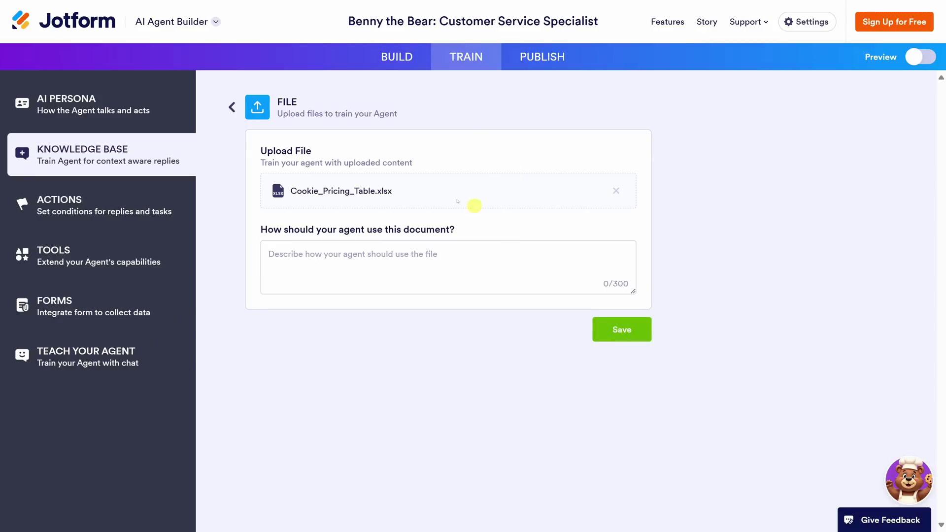
pyautogui.click(362, 263)
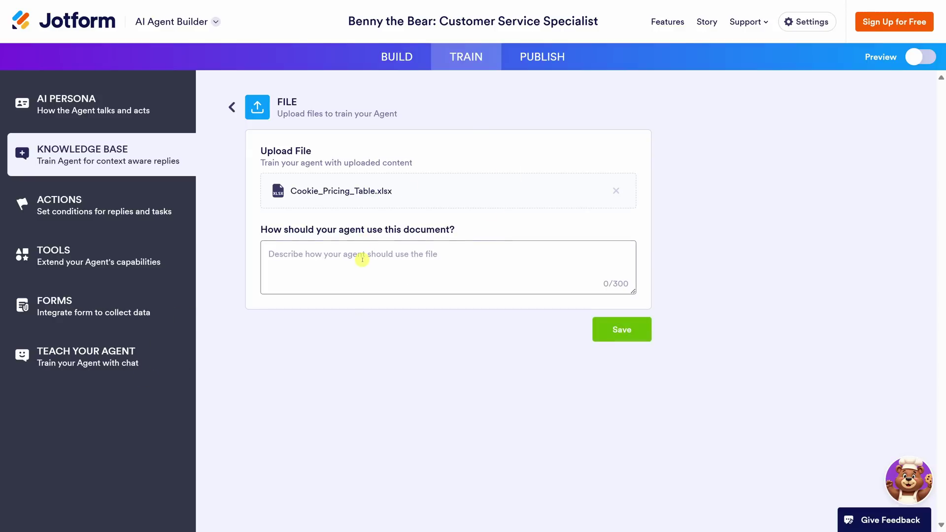
pyautogui.click(362, 260)
pyautogui.write('Use this when customers ask about cookie prices')
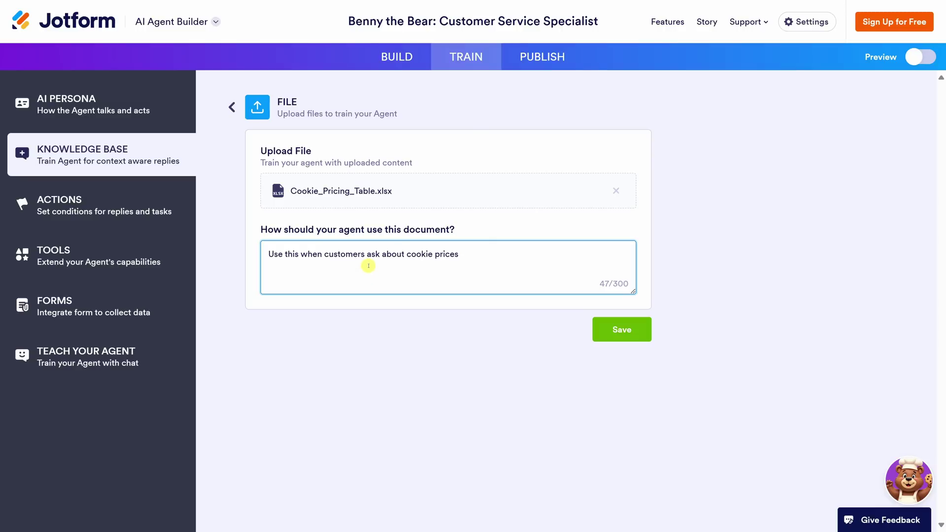
pyautogui.click(623, 330)
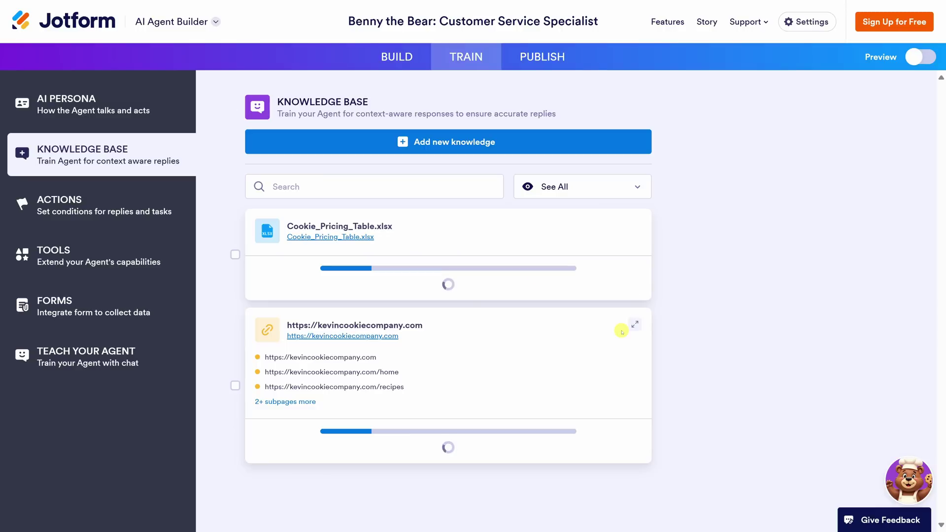
# Add a text knowledge entry with the copied general business information, check the pasted text, and save it
pyautogui.click(423, 143)
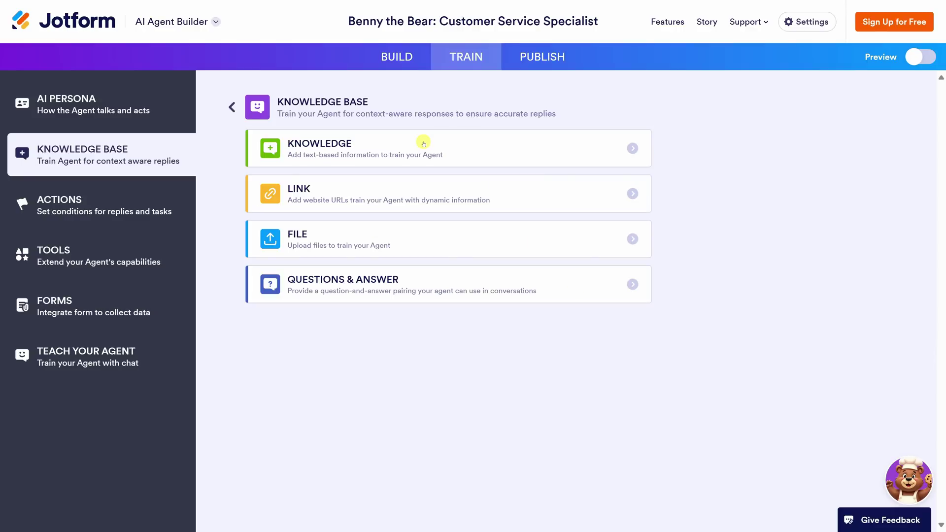
pyautogui.click(634, 149)
pyautogui.click(534, 184)
pyautogui.hotkey('ctrl', 'v')
pyautogui.scroll(5, 453, 206)
pyautogui.scroll(2, 453, 206)
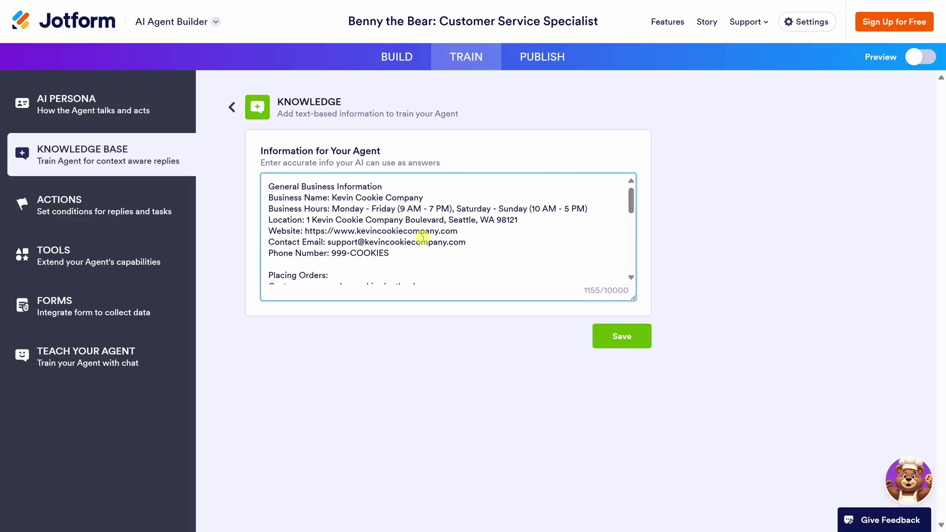
pyautogui.scroll(-5, 421, 237)
pyautogui.scroll(1, 511, 198)
pyautogui.scroll(5, 511, 198)
pyautogui.click(630, 338)
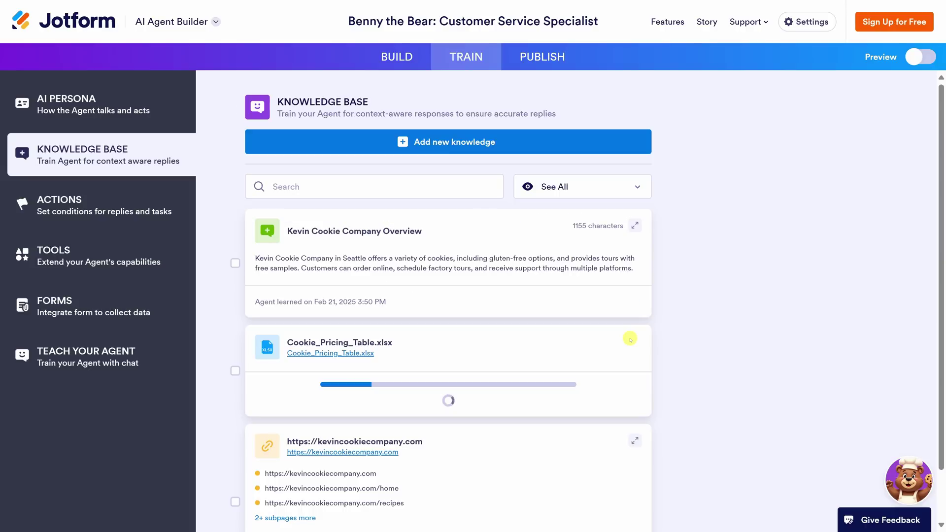
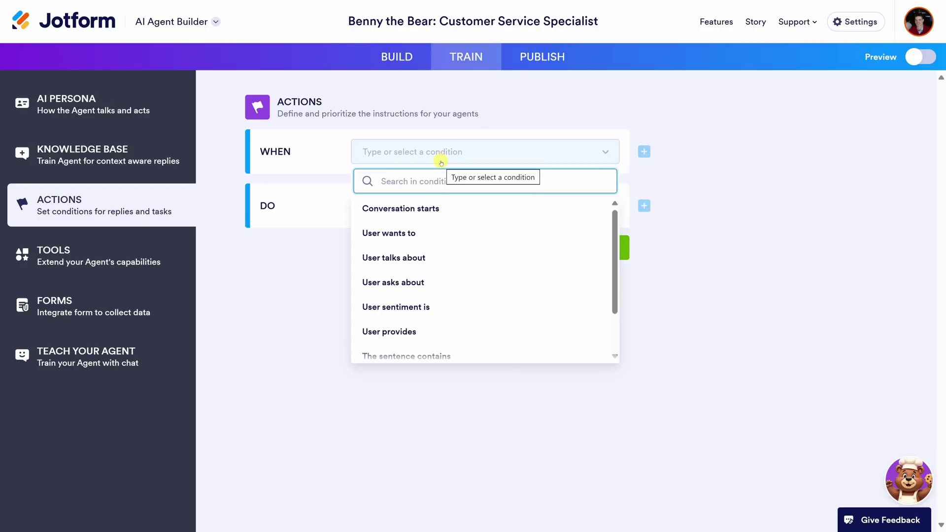
# Set the new action's condition to "User sentiment is" with the sentiment "Negative, upset"
pyautogui.scroll(-2, 439, 210)
pyautogui.scroll(2, 449, 224)
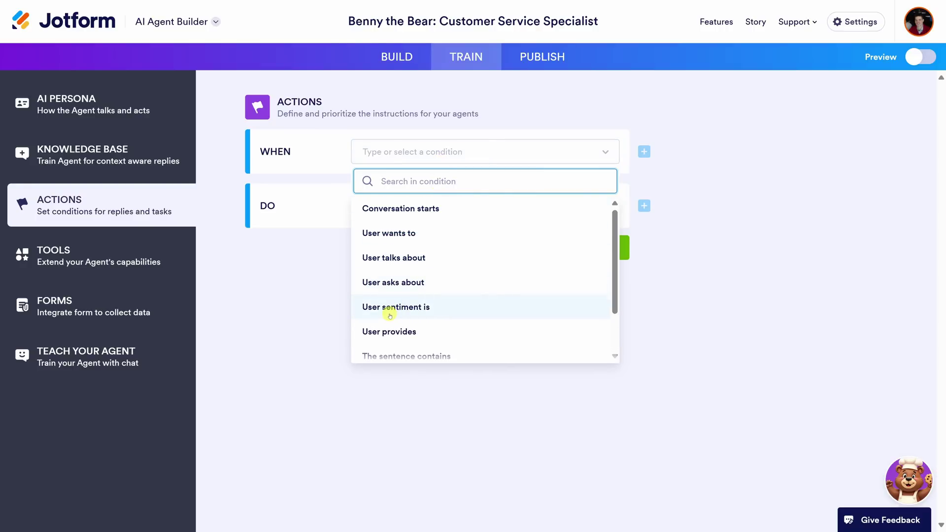
pyautogui.click(435, 307)
pyautogui.click(397, 184)
pyautogui.write('Negative, upset')
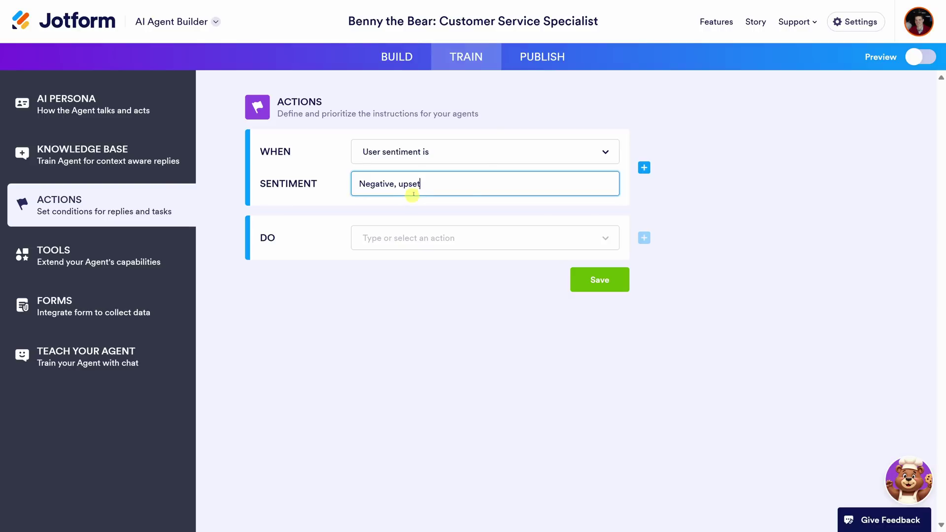
# Add a Send email action with content "Our AI Agent is speaking to an upset customer. Please have a human customer service specialist reach out."
pyautogui.click(407, 239)
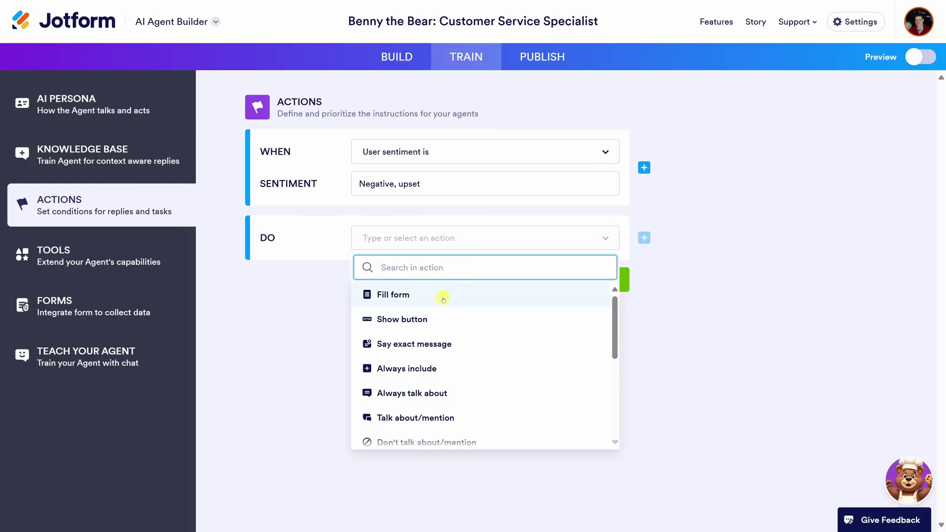
pyautogui.scroll(-3, 442, 297)
pyautogui.scroll(-3, 443, 298)
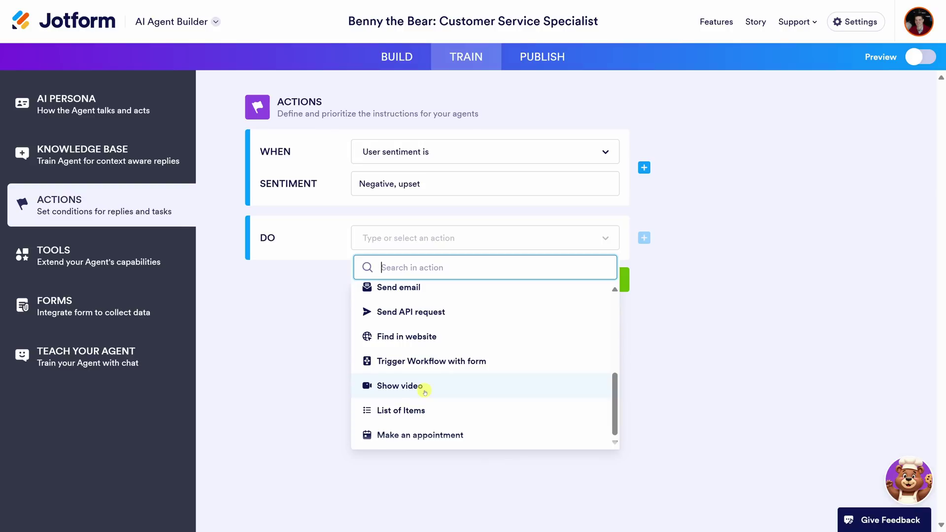
pyautogui.scroll(3, 424, 391)
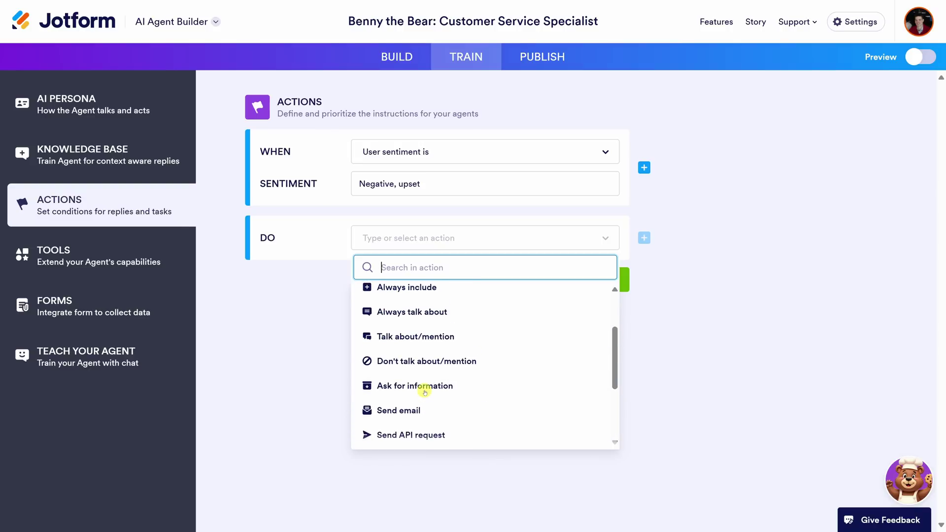
pyautogui.click(413, 410)
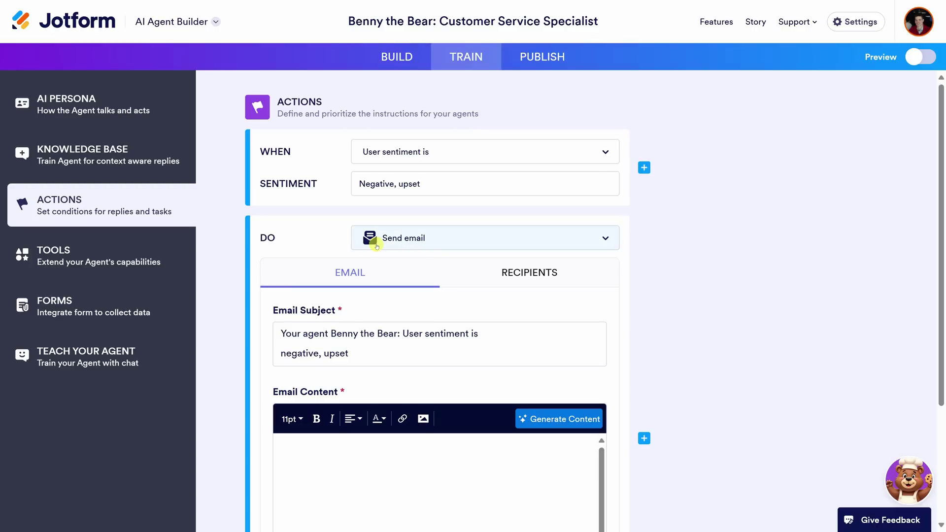
pyautogui.scroll(-3, 376, 245)
pyautogui.click(349, 344)
pyautogui.write('Our AI Agent is speaking to an upset customer. Please have a human customer service specialist reach out.')
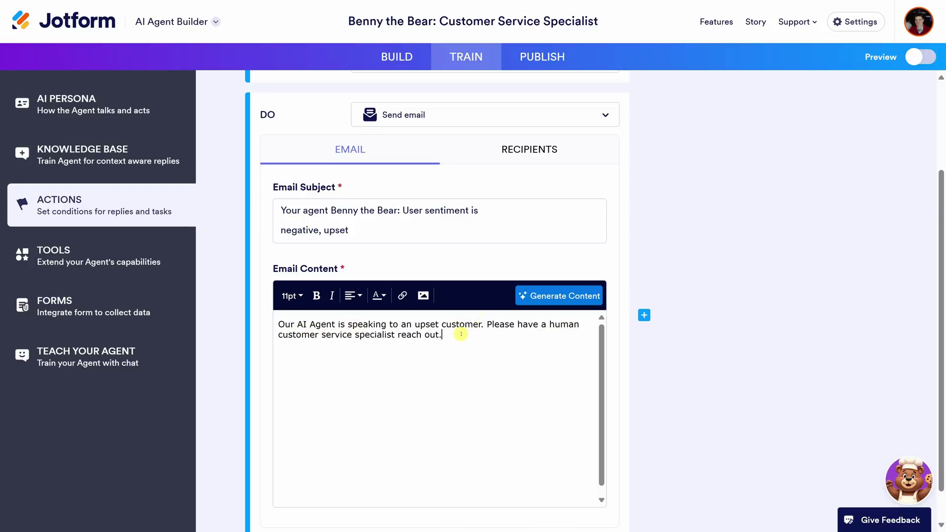
pyautogui.scroll(-1, 473, 333)
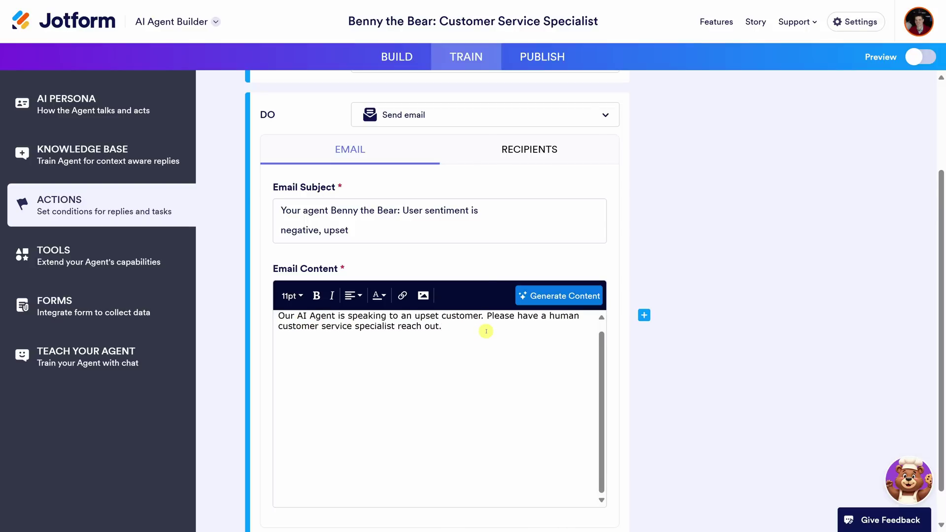
# Check the recipient settings of the upset-customer email and save the action
pyautogui.click(517, 149)
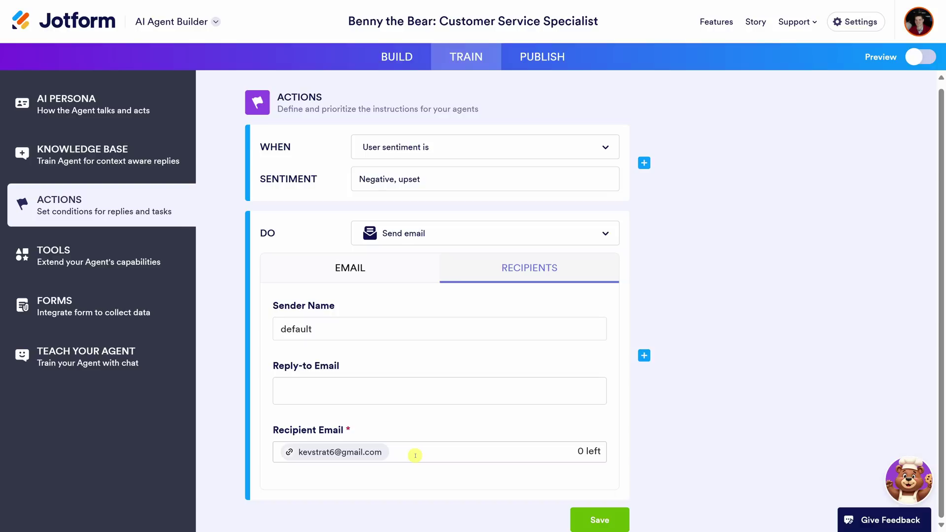
pyautogui.click(597, 518)
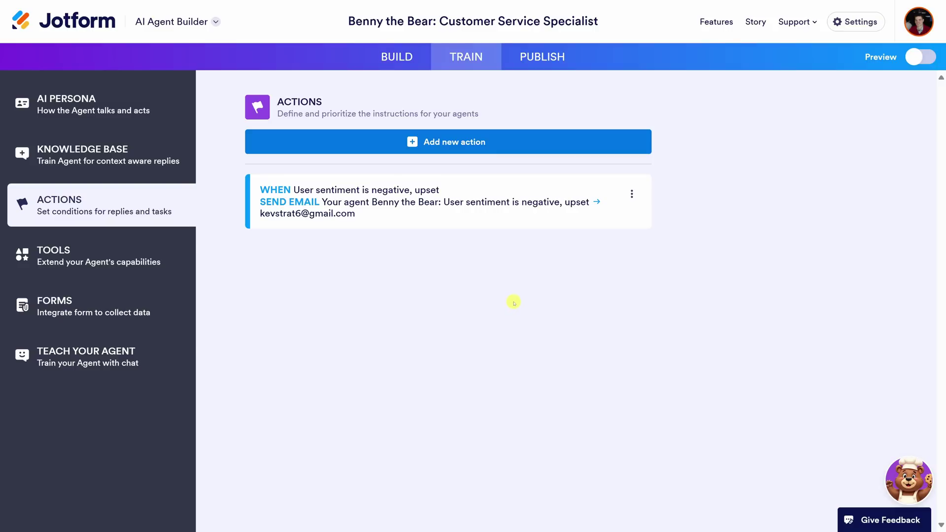
# Look through the tools available for extending the agent's capabilities, including the appointment, website search and API request tools
pyautogui.click(60, 251)
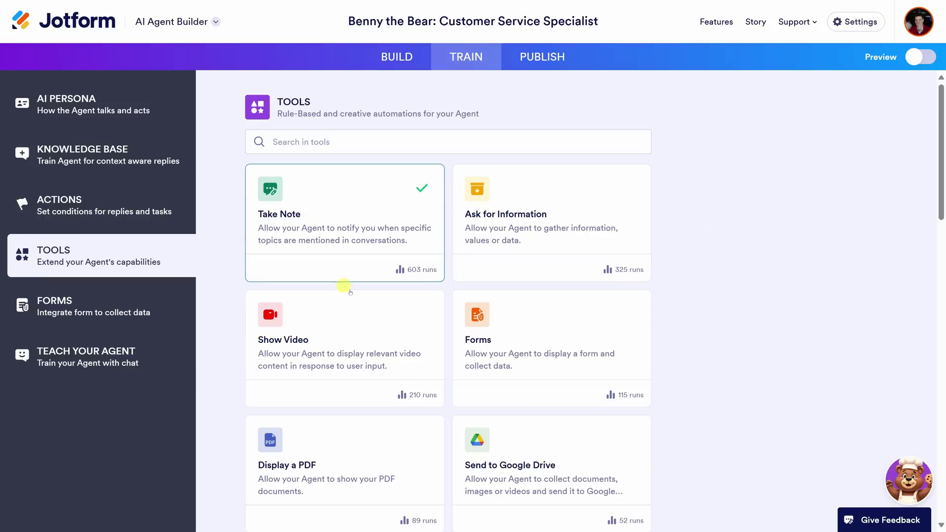
pyautogui.scroll(-1, 522, 295)
pyautogui.scroll(-3, 522, 294)
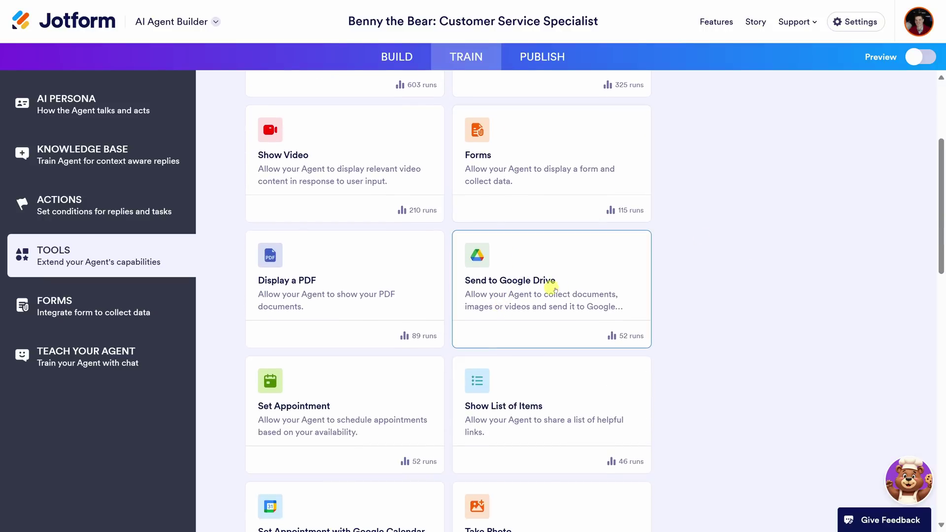
pyautogui.scroll(-4, 339, 295)
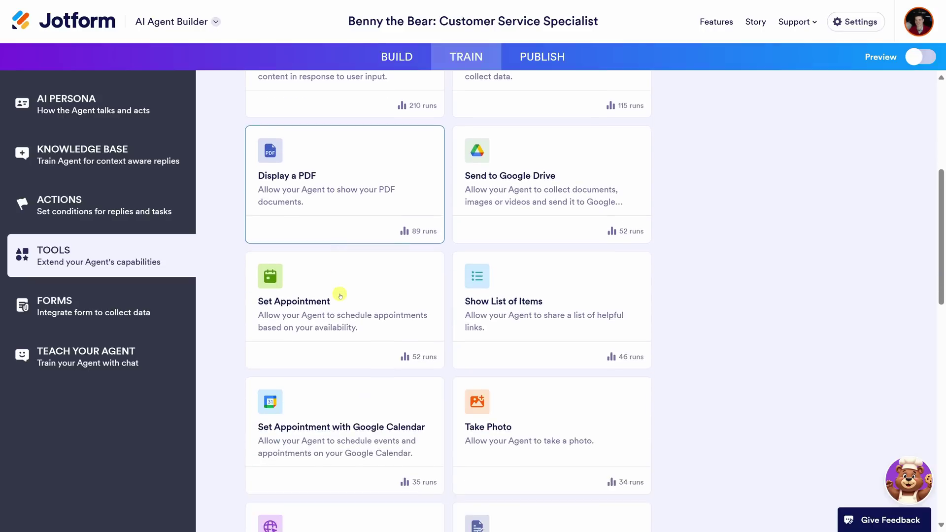
pyautogui.scroll(-1, 339, 295)
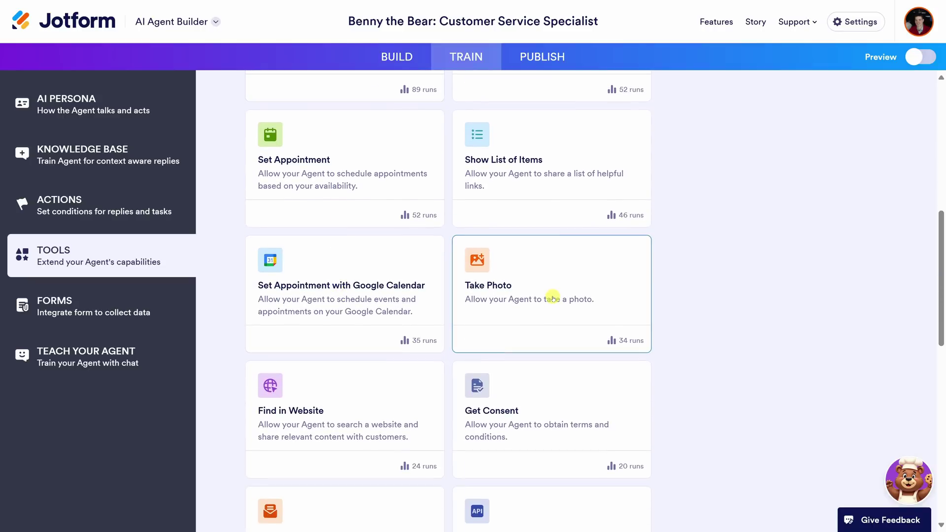
pyautogui.scroll(-1, 551, 296)
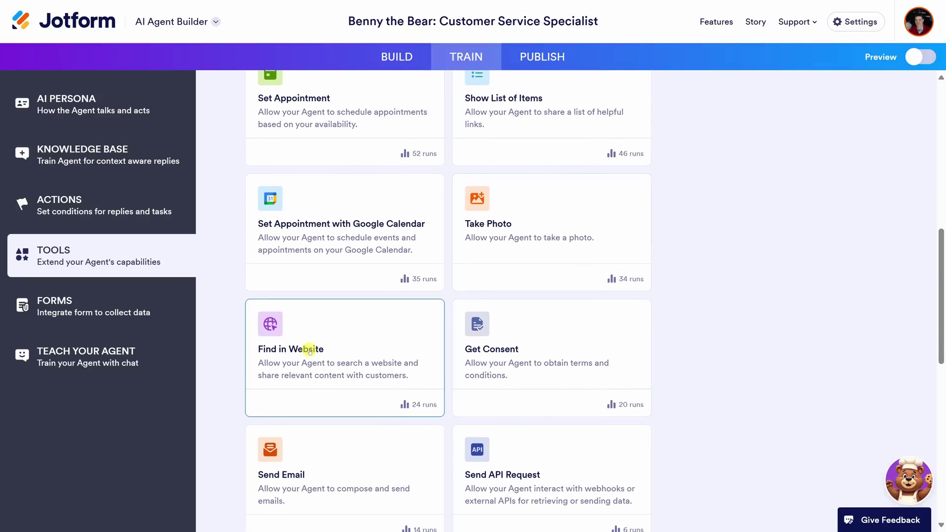
pyautogui.scroll(-3, 310, 350)
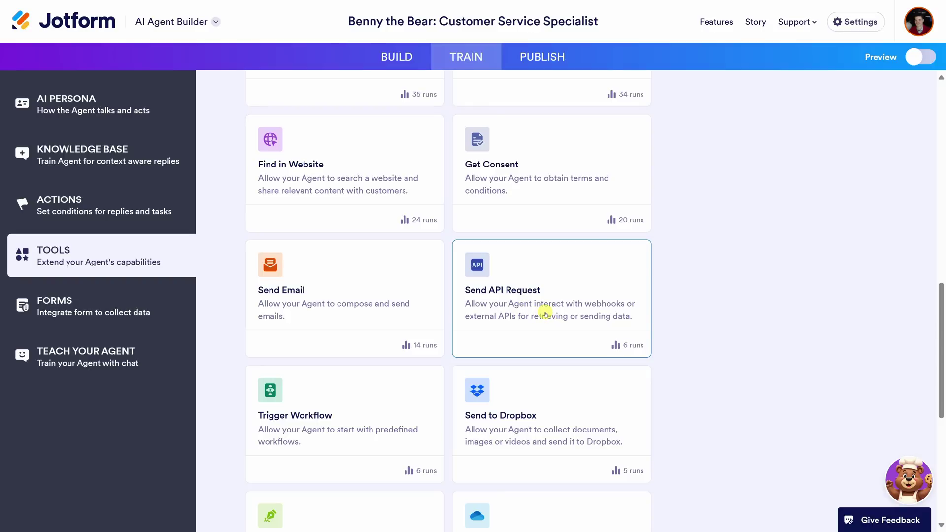
pyautogui.scroll(1, 540, 319)
pyautogui.scroll(3, 539, 319)
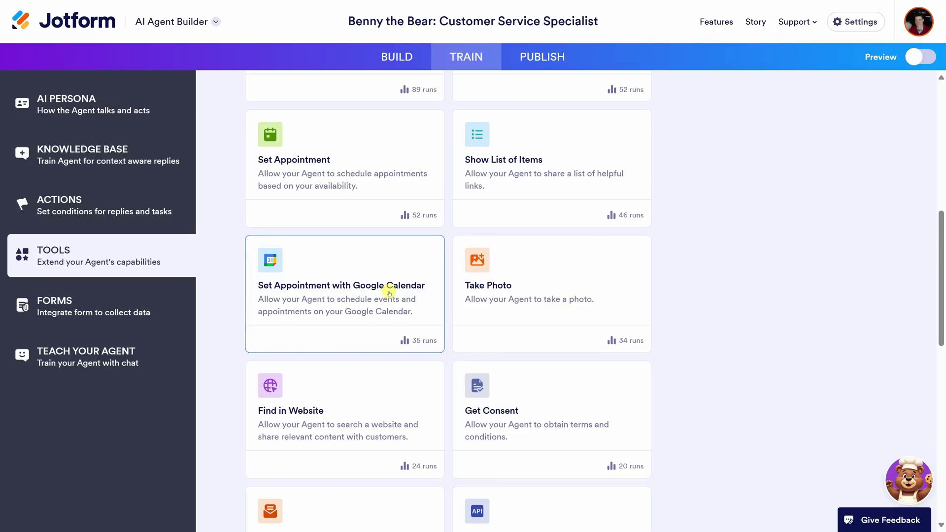
# Start a Set Appointment with Google Calendar tool with the prompt "Set an appointment on this calendar when a customer wants to book a factory tour"
pyautogui.click(363, 270)
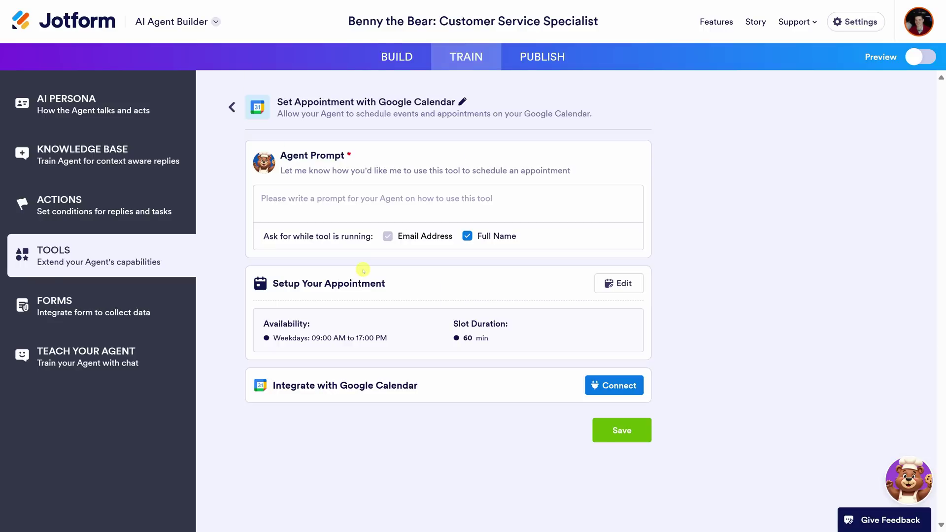
pyautogui.click(359, 206)
pyautogui.write('Set an appointment on this calendar when a customer wants to book a factory tour')
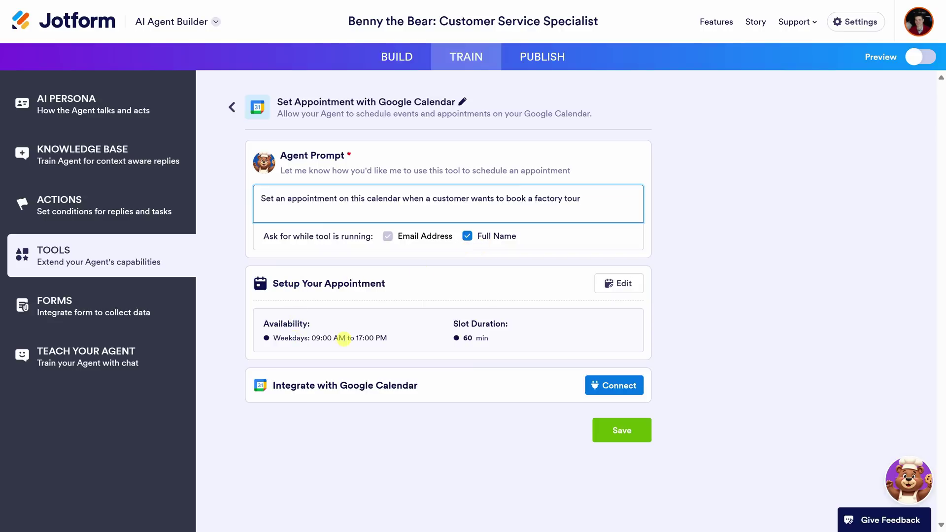
# Set the appointment tool's first weekday availability interval from 11:00 to 12:00
pyautogui.click(619, 285)
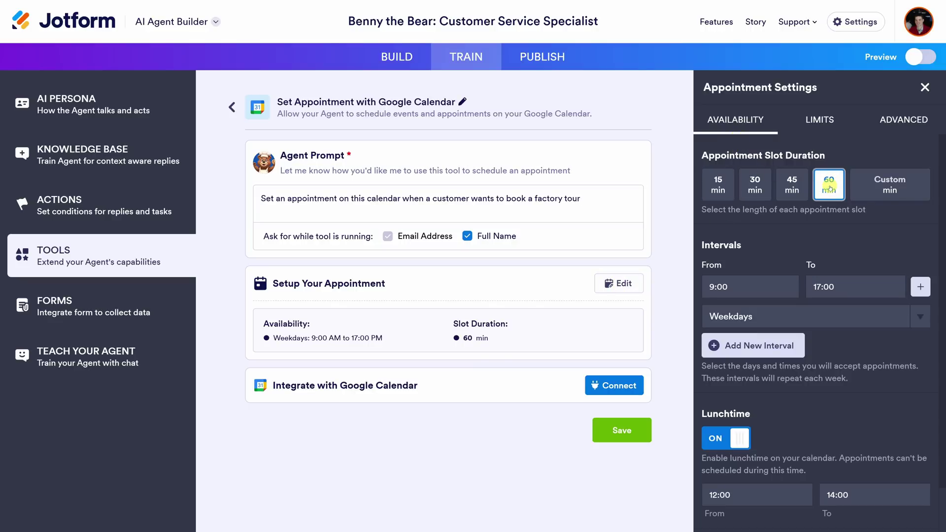
pyautogui.moveTo(739, 285); pyautogui.dragTo(703, 282)
pyautogui.write('11:00')
pyautogui.moveTo(847, 284); pyautogui.dragTo(808, 282)
pyautogui.write('12:00')
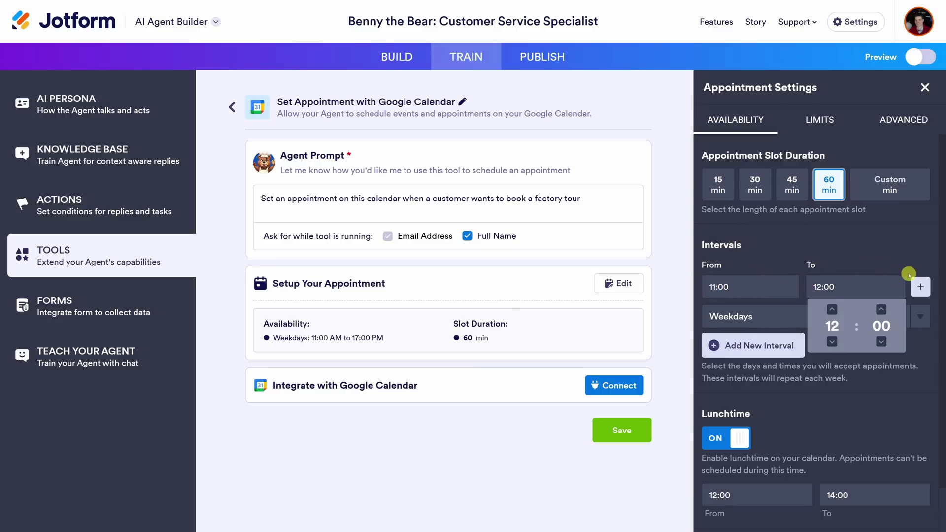
# Add a second weekday availability interval from 14:00 to 15:00 to the appointment tool
pyautogui.click(919, 285)
pyautogui.moveTo(783, 315); pyautogui.dragTo(672, 313)
pyautogui.write('14:00')
pyautogui.moveTo(829, 317); pyautogui.dragTo(775, 312)
pyautogui.write('15:00')
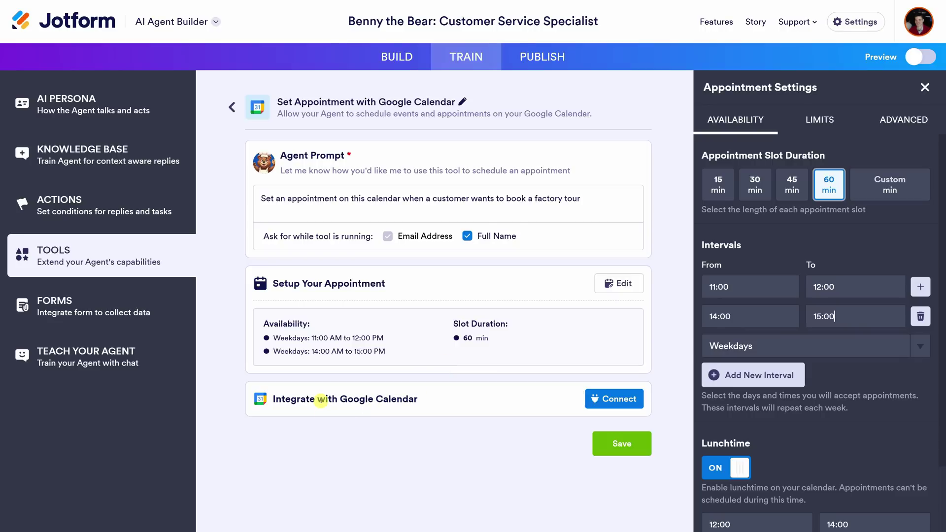
# Connect the existing Google Calendar account to the appointment tool and save the tool
pyautogui.click(615, 402)
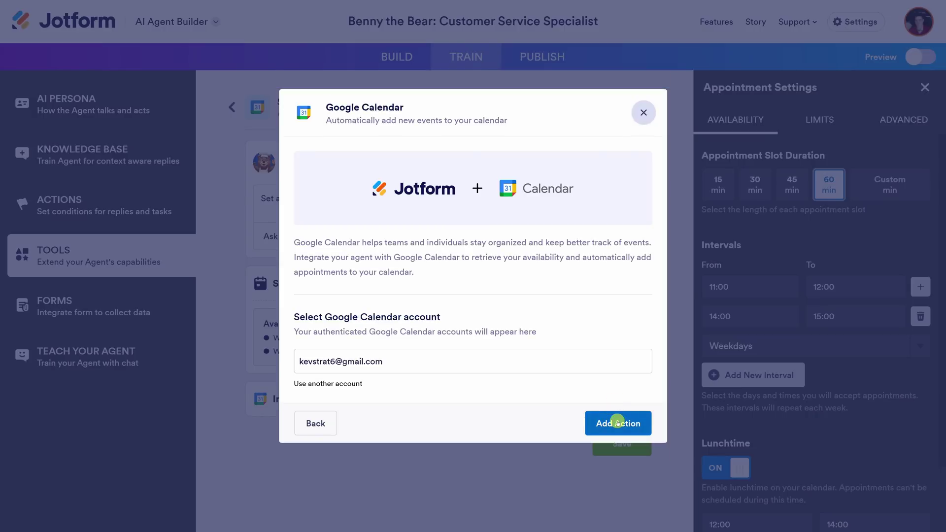
pyautogui.click(617, 421)
pyautogui.click(619, 472)
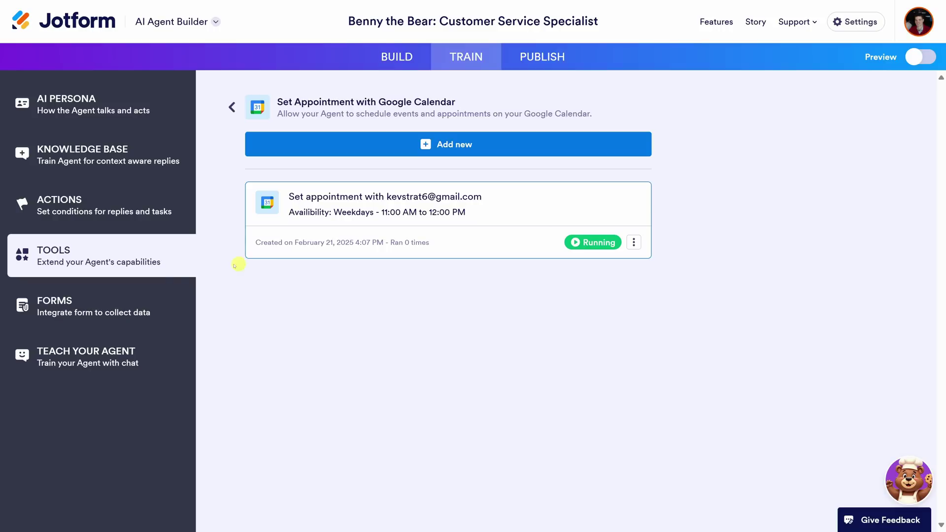
# Connect the Cookie Order Form to the agent for collecting order data
pyautogui.click(70, 307)
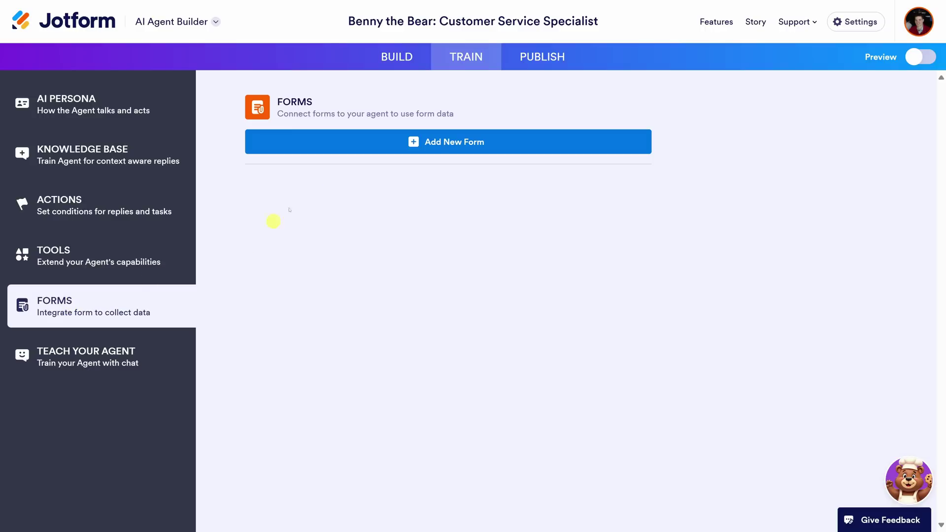
pyautogui.click(440, 145)
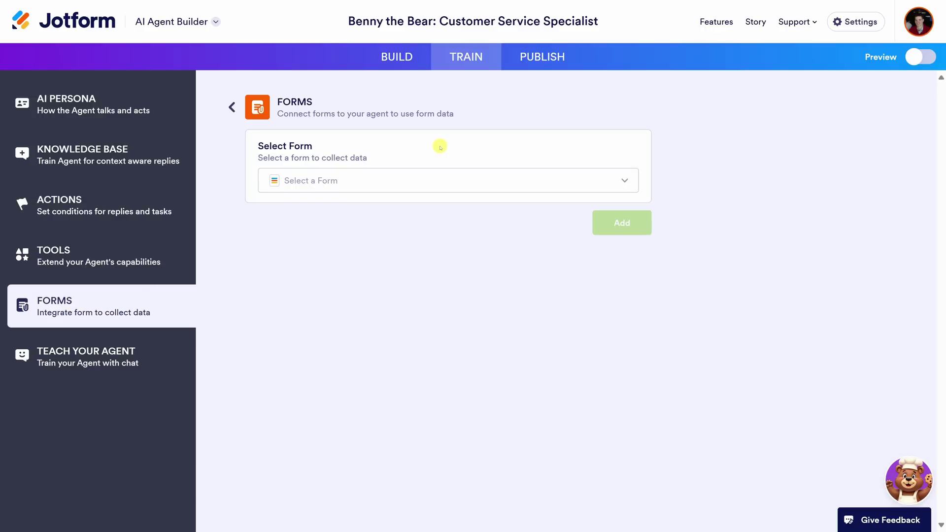
pyautogui.click(439, 180)
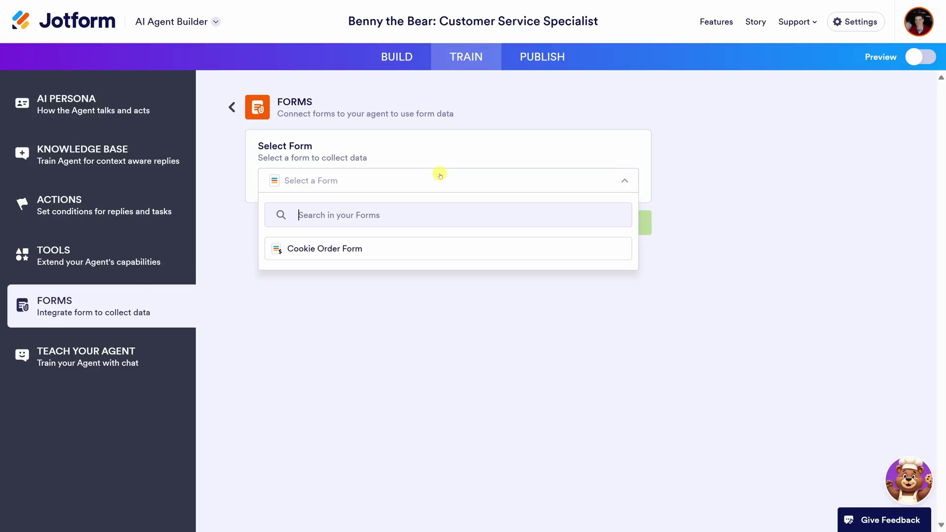
pyautogui.click(342, 248)
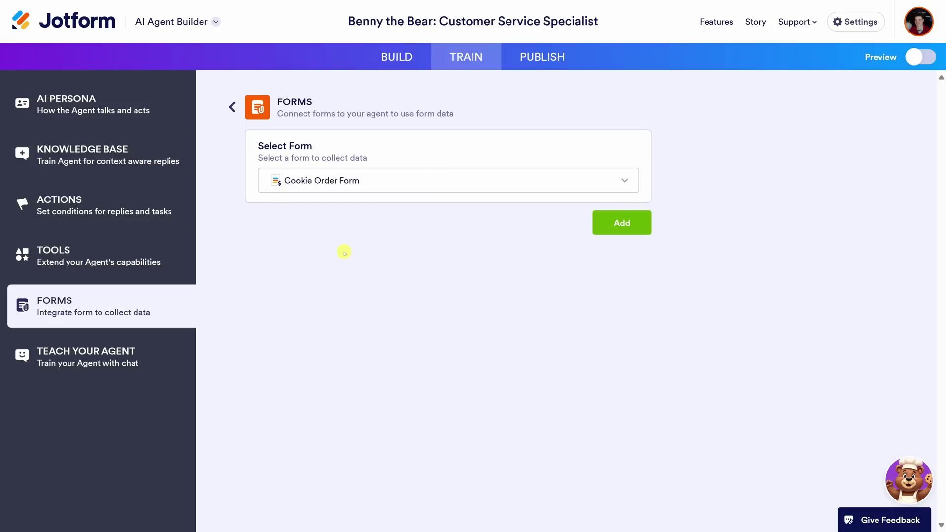
pyautogui.click(624, 224)
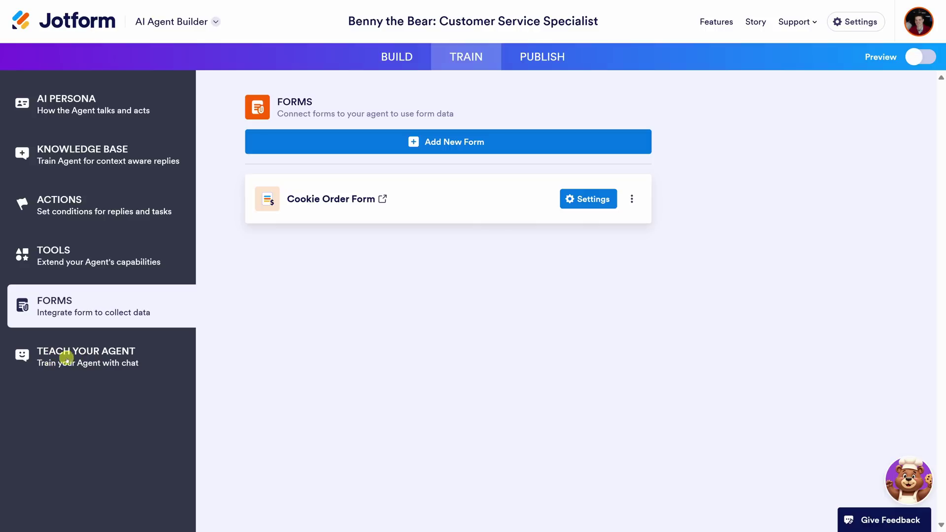
# Teach the agent by chat "Our cookies are all made fresh and shipped immediately to customers all over the world"
pyautogui.click(132, 355)
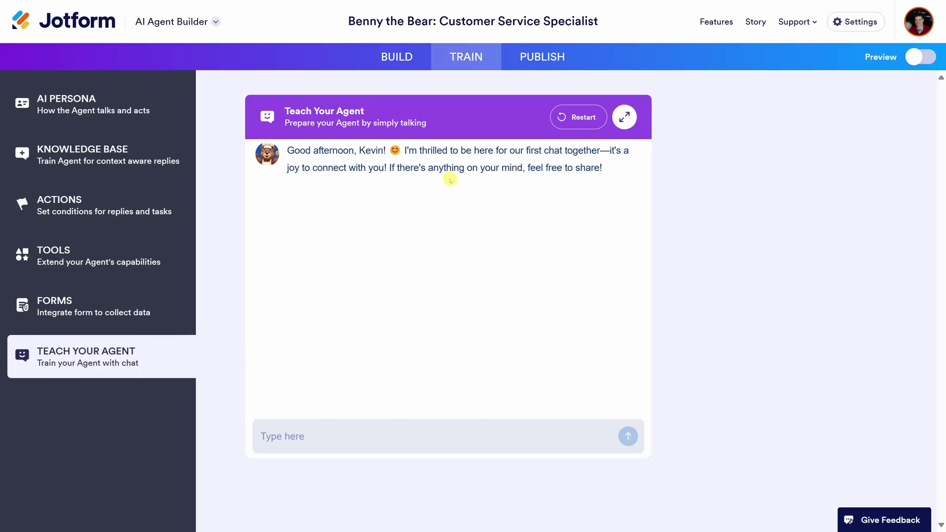
pyautogui.click(317, 432)
pyautogui.write('Our cookies are all made fresh and shipped immediately to customers all over the world')
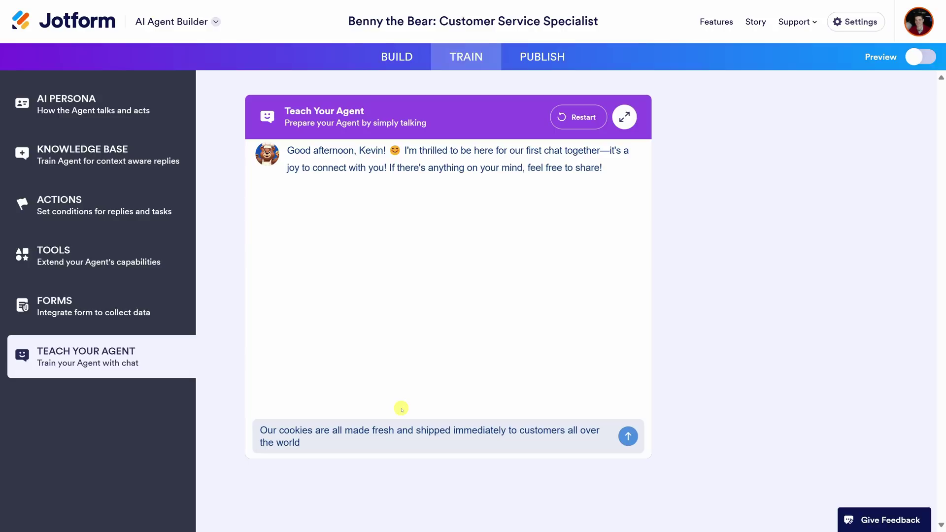
pyautogui.click(628, 436)
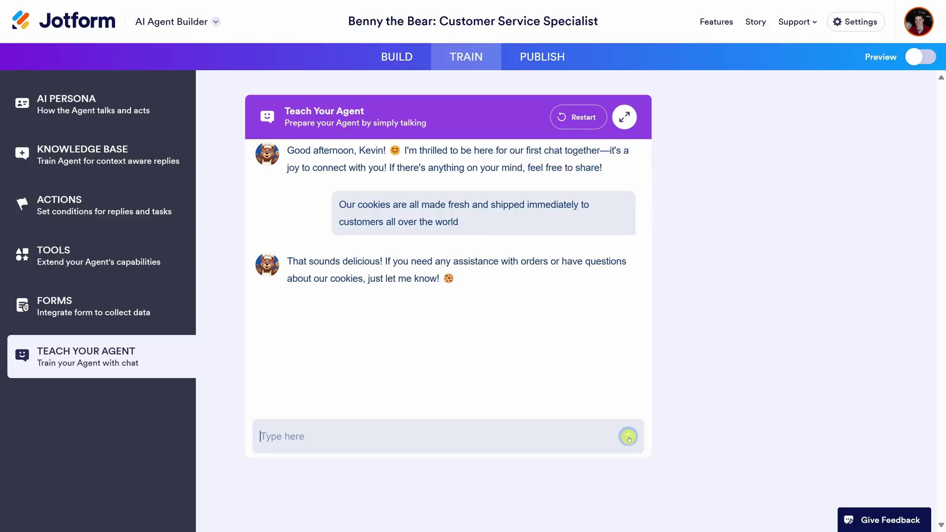
# Send the teaching message "Our factory tours are great for families, even with young children" to the agent
pyautogui.write('Our factory tours are great for families, even with young children')
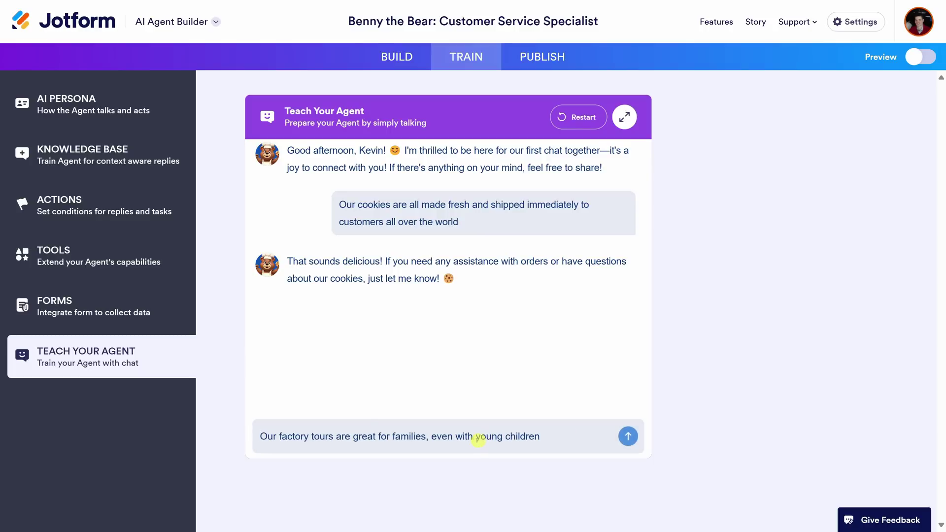
pyautogui.click(628, 437)
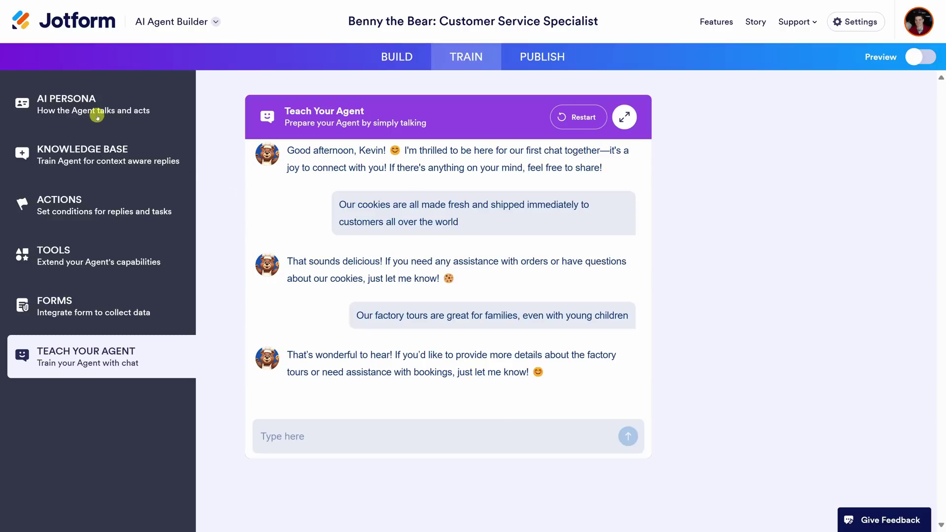
# Review the AI persona's name, role, default language, tone of voice options and conversation style settings
pyautogui.click(144, 110)
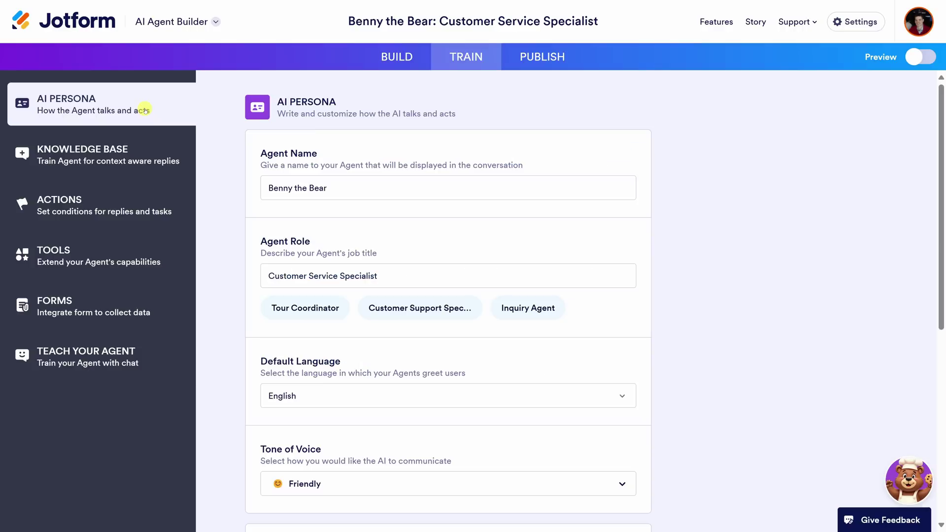
pyautogui.click(328, 187)
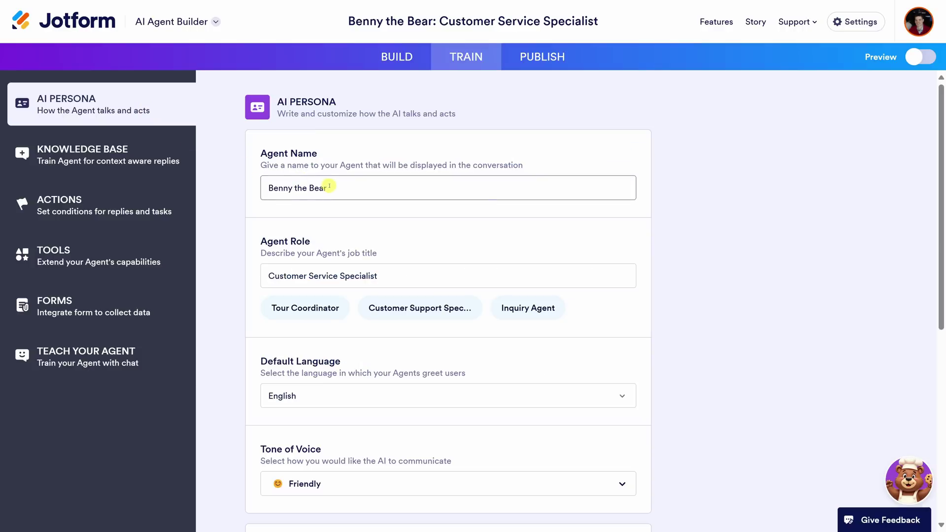
pyautogui.scroll(-3, 331, 222)
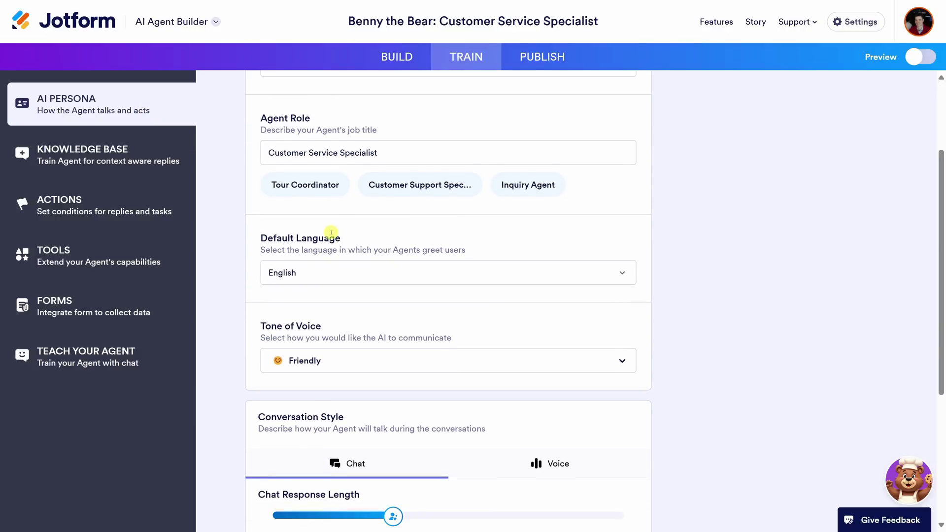
pyautogui.scroll(-3, 334, 274)
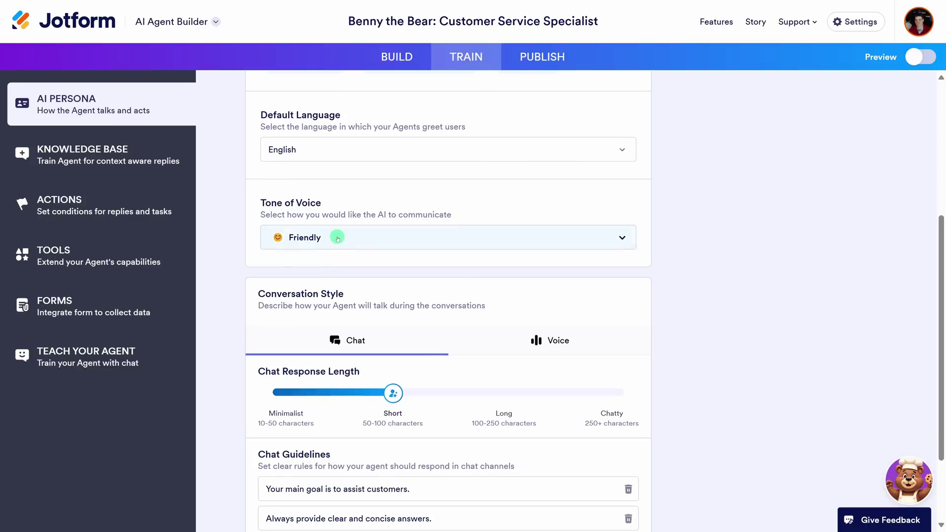
pyautogui.click(338, 238)
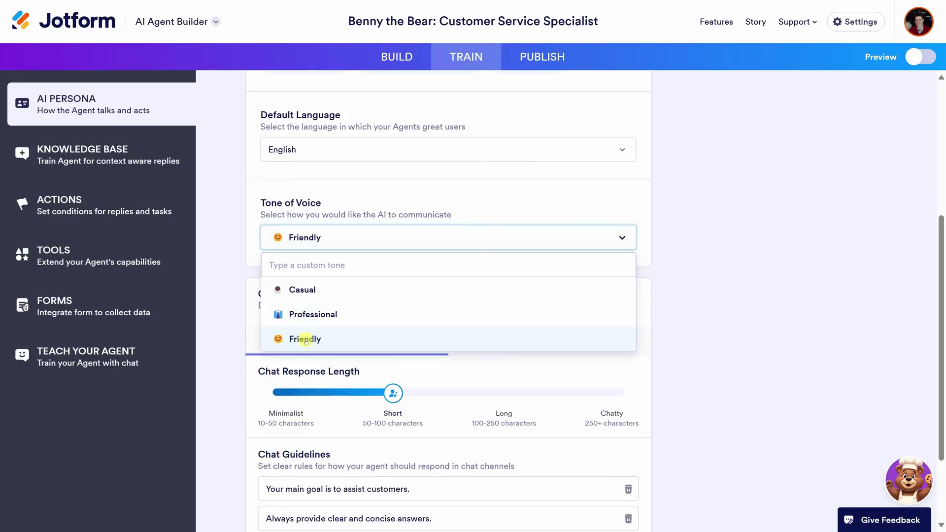
pyautogui.click(243, 266)
pyautogui.scroll(-3, 243, 256)
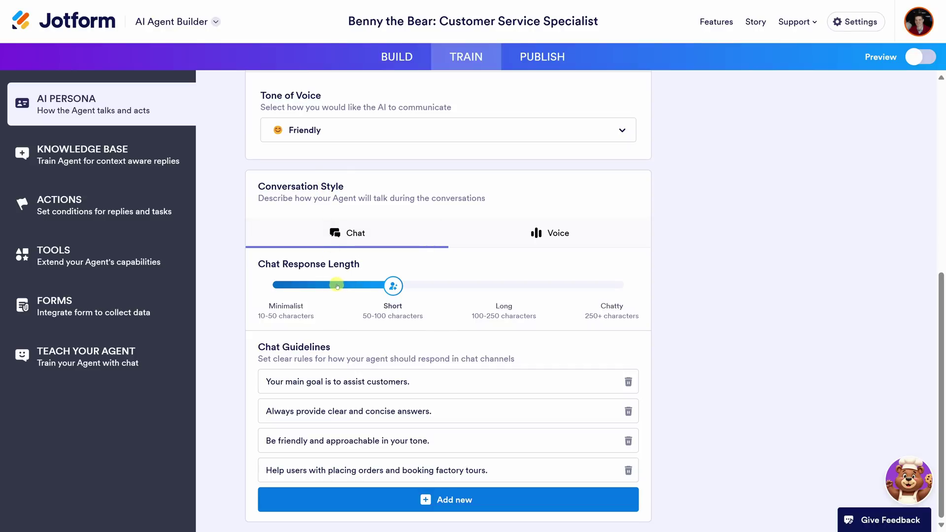
# Try the Minimalist and Chatty chat response lengths and return the setting to Short
pyautogui.click(294, 286)
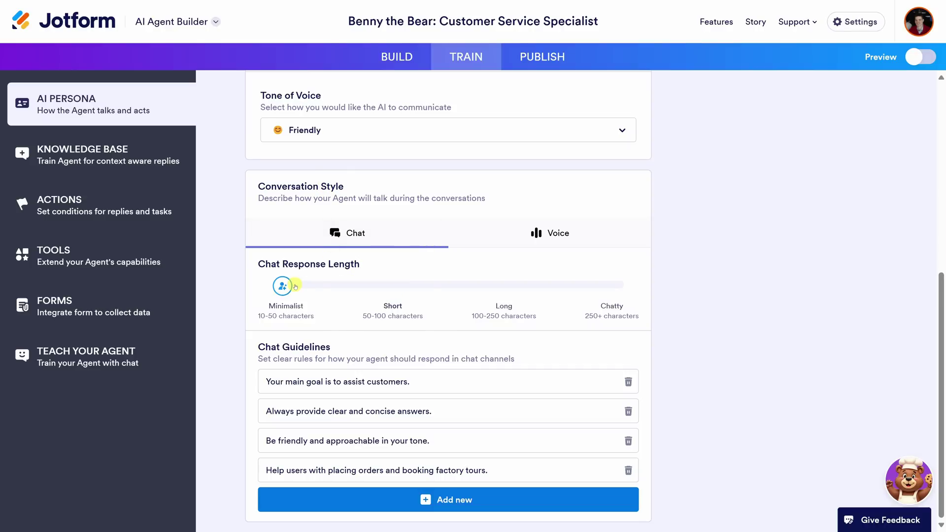
pyautogui.click(614, 286)
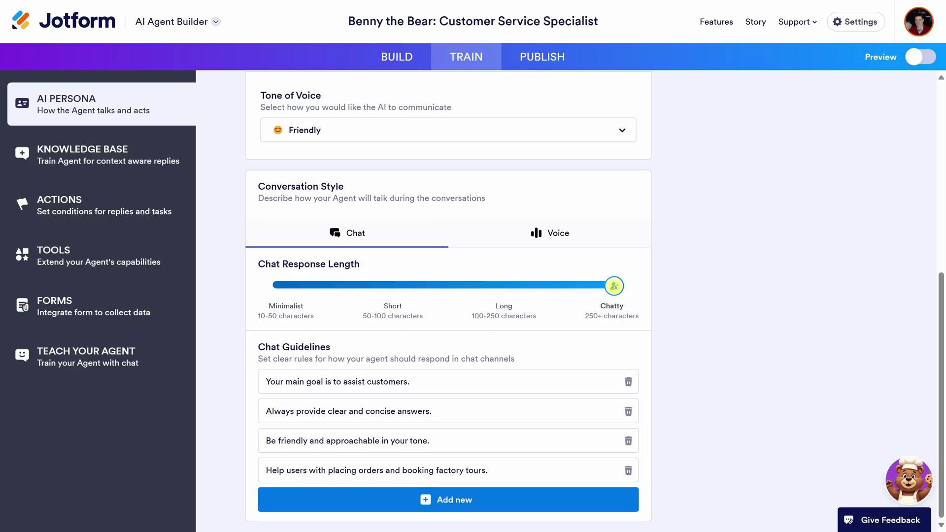
pyautogui.click(394, 285)
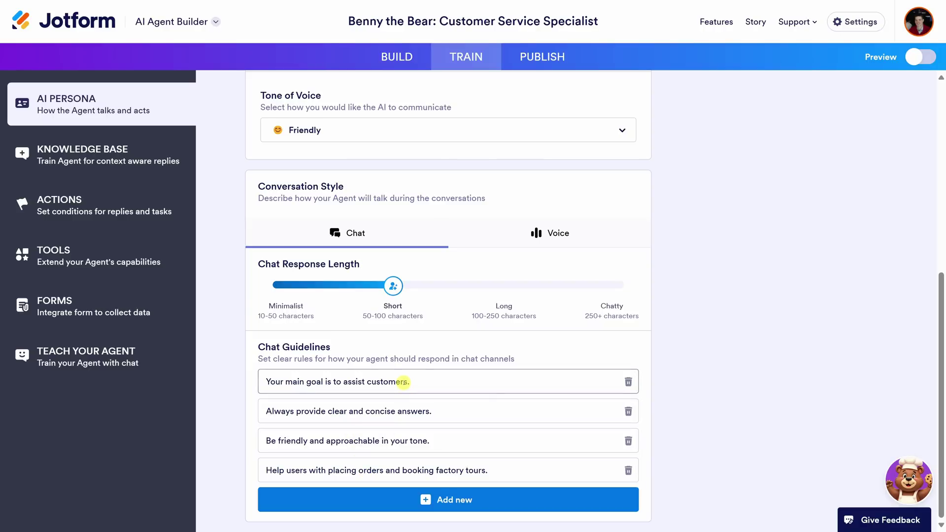
# Copy the agent's direct share link from the publishing options and open its website embed settings
pyautogui.click(521, 62)
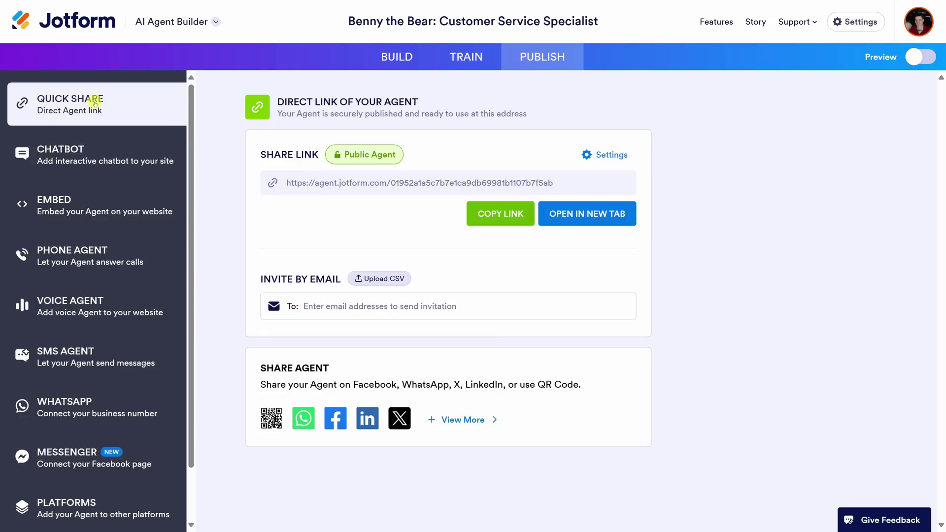
pyautogui.click(511, 212)
pyautogui.click(116, 205)
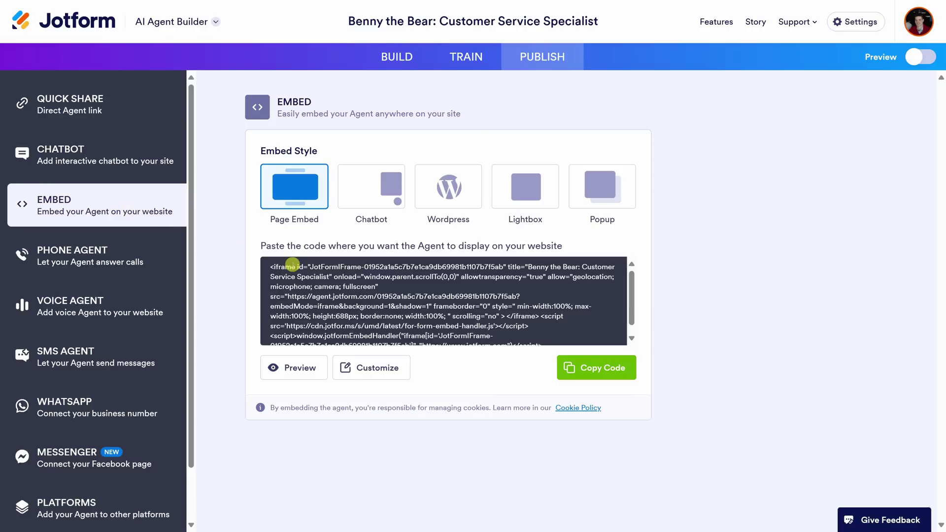
# Review the phone agent's number and test call options, then return to the agent's direct link sharing settings
pyautogui.scroll(-1, 376, 306)
pyautogui.scroll(1, 389, 309)
pyautogui.click(98, 254)
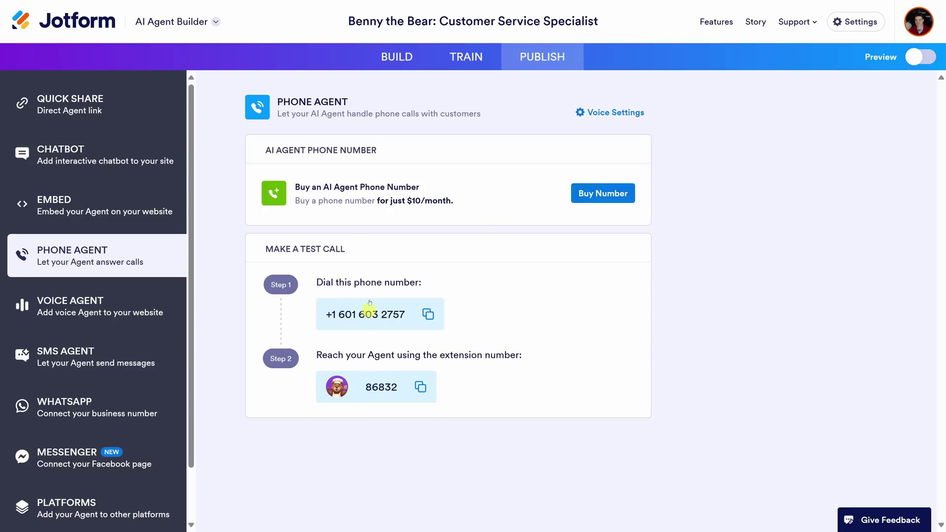
pyautogui.scroll(-2, 82, 261)
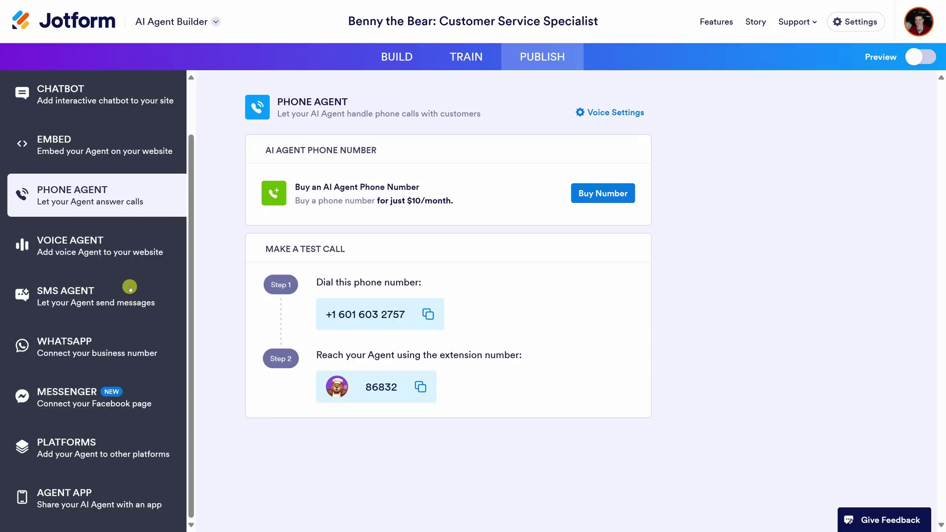
pyautogui.scroll(2, 129, 288)
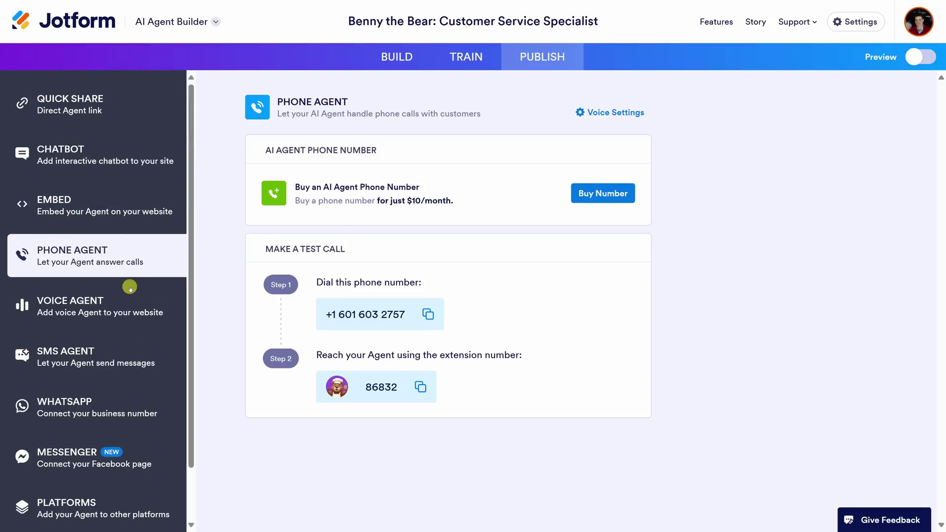
pyautogui.click(106, 109)
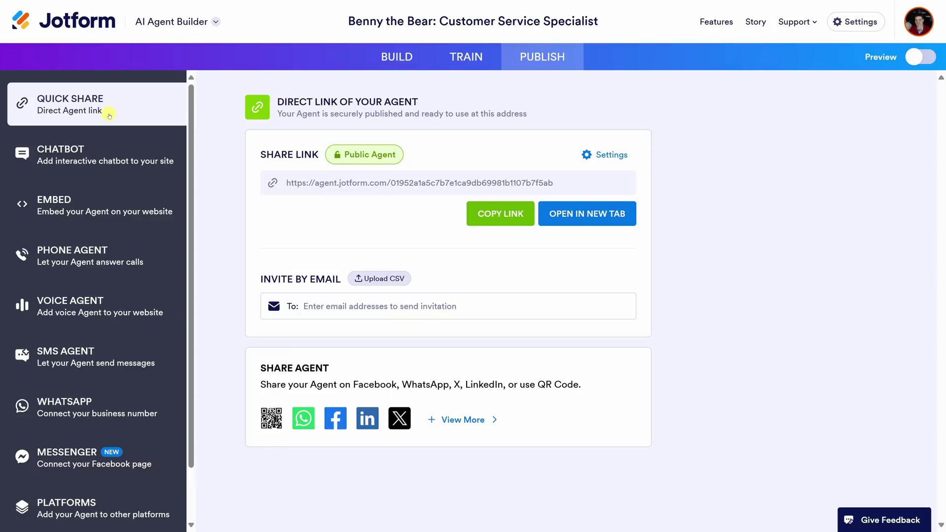
# Preview the agent and start a chat asking "How much are chocolate chip cookies?"
pyautogui.click(925, 57)
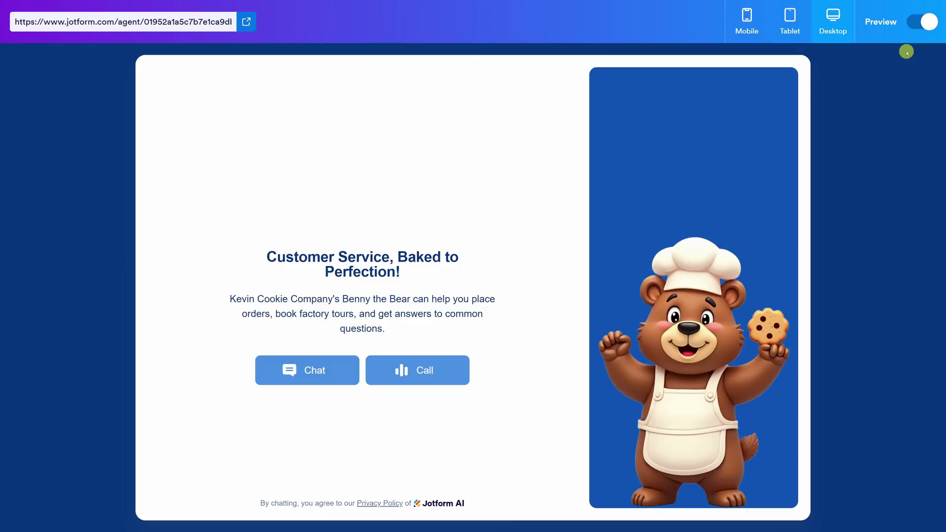
pyautogui.click(310, 370)
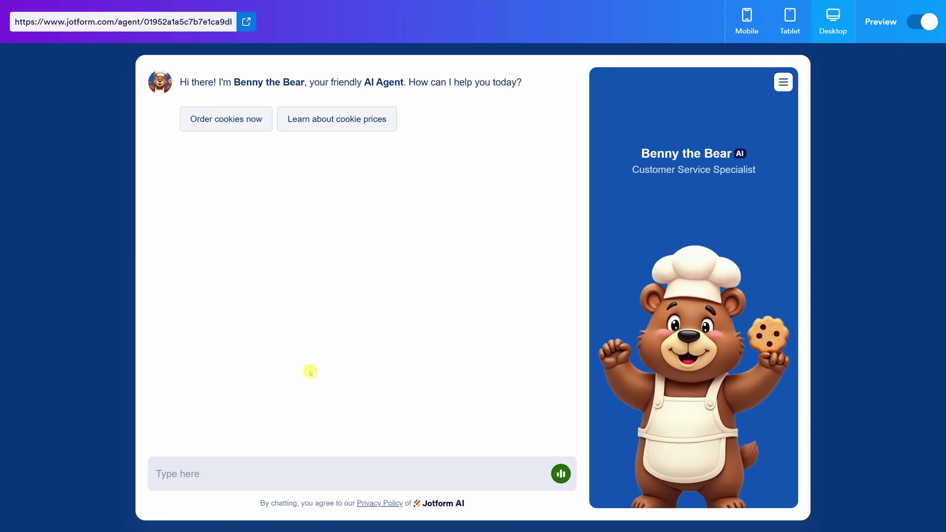
pyautogui.click(279, 471)
pyautogui.hotkey('ctrl', 'v')
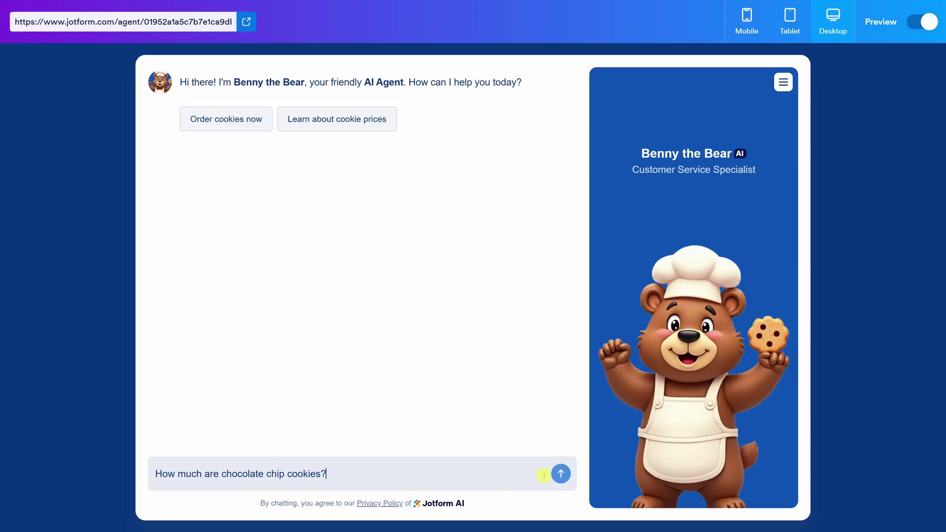
pyautogui.click(561, 474)
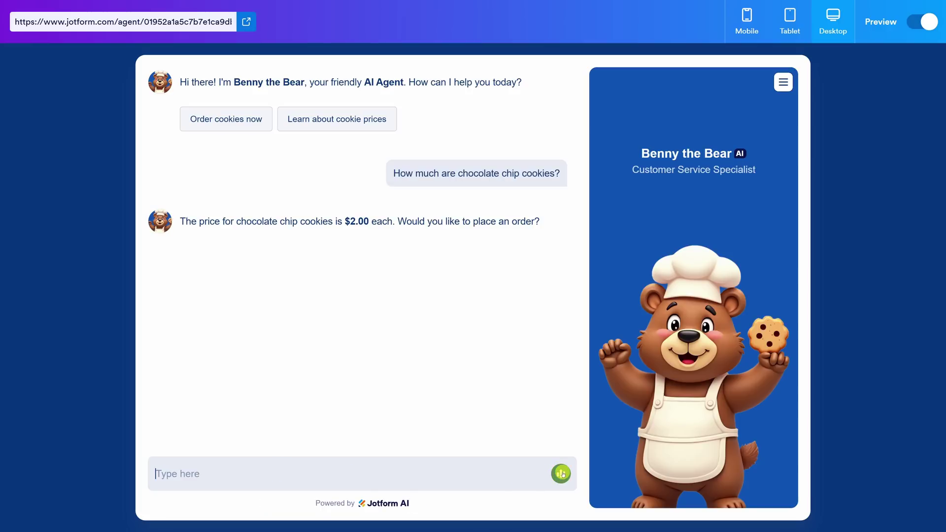
# Ask the agent "What are your business hours" in the preview chat
pyautogui.click(415, 470)
pyautogui.write('What are your business hours')
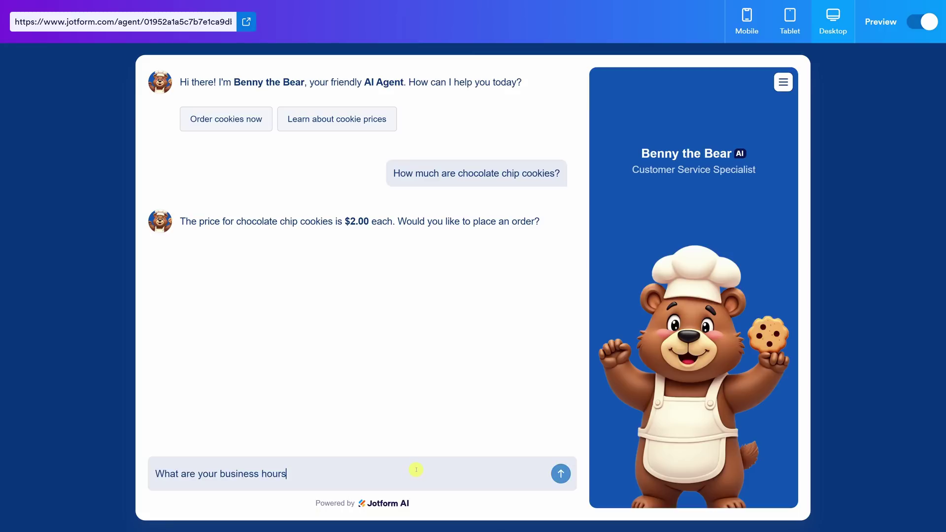
pyautogui.click(561, 473)
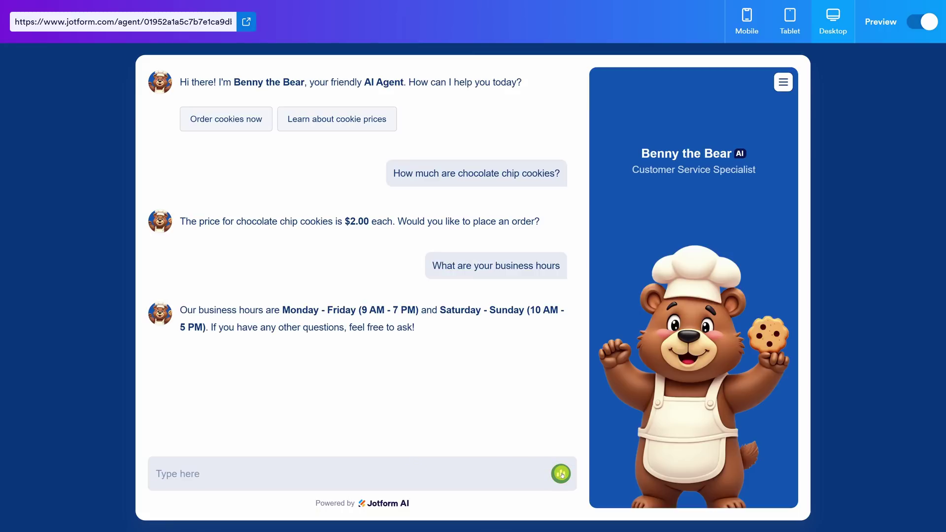
# Send "I'd like to schedule a factory tour" and ask "What are the available dates and times?"
pyautogui.click(479, 463)
pyautogui.write("I'd like to schedule a factory tour")
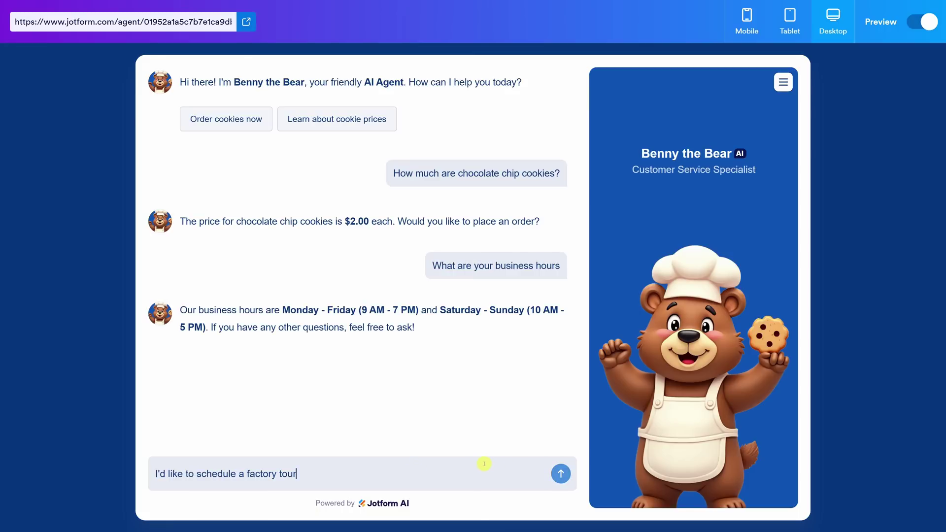
pyautogui.click(559, 474)
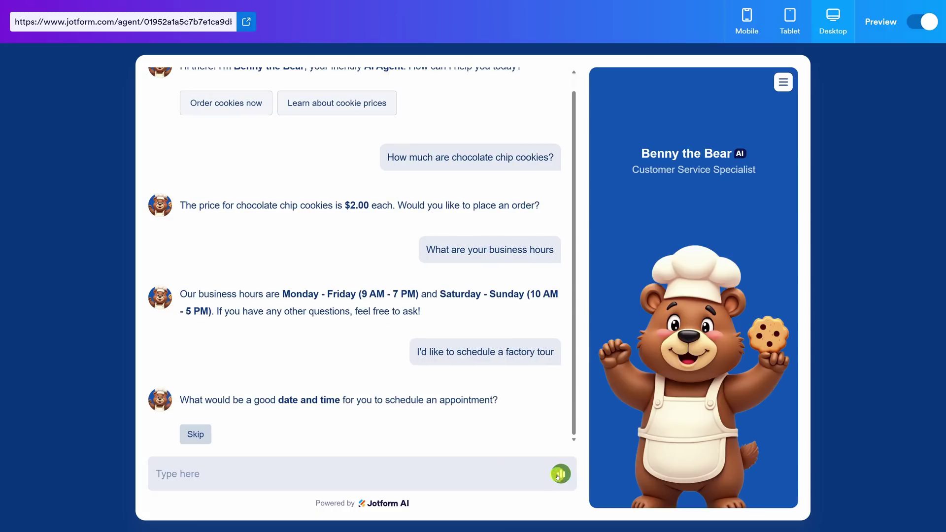
pyautogui.click(441, 463)
pyautogui.write('What are the available dates and times?')
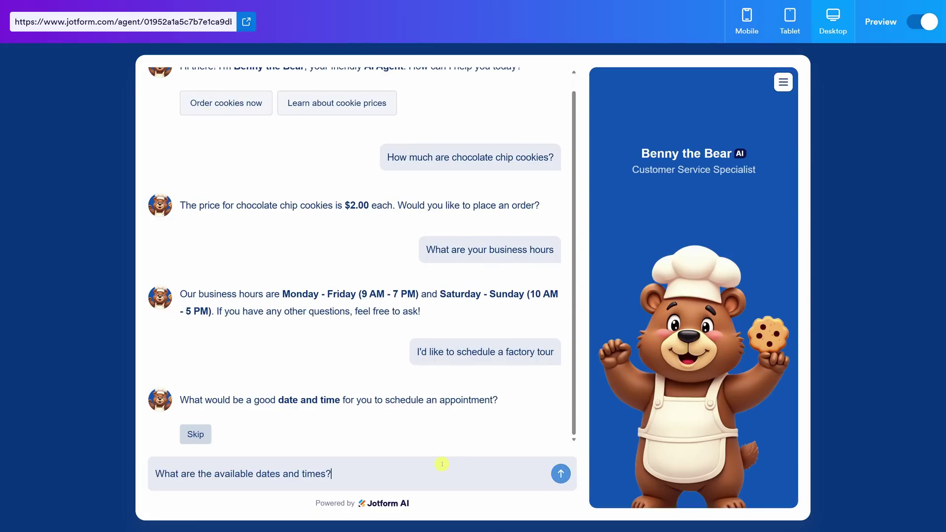
pyautogui.click(560, 474)
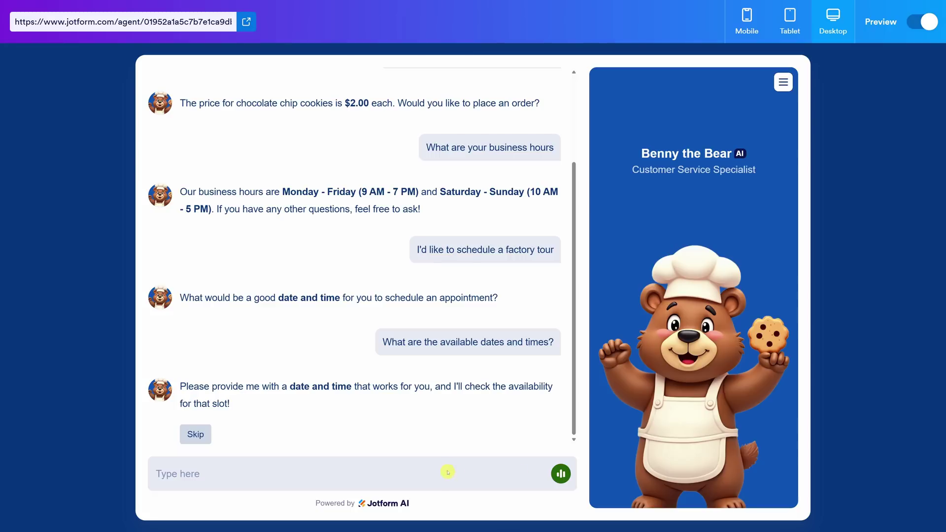
# Request the factory tour for "Tuesday, 2/25 at 10am" and choose the suggested 11:00 AM slot
pyautogui.write('Tuesday, 2/25 at 10am')
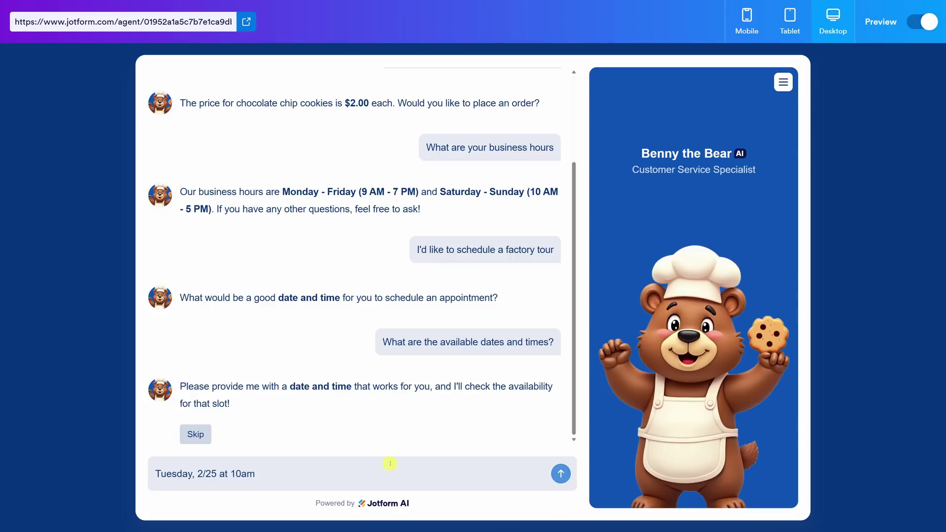
pyautogui.click(560, 473)
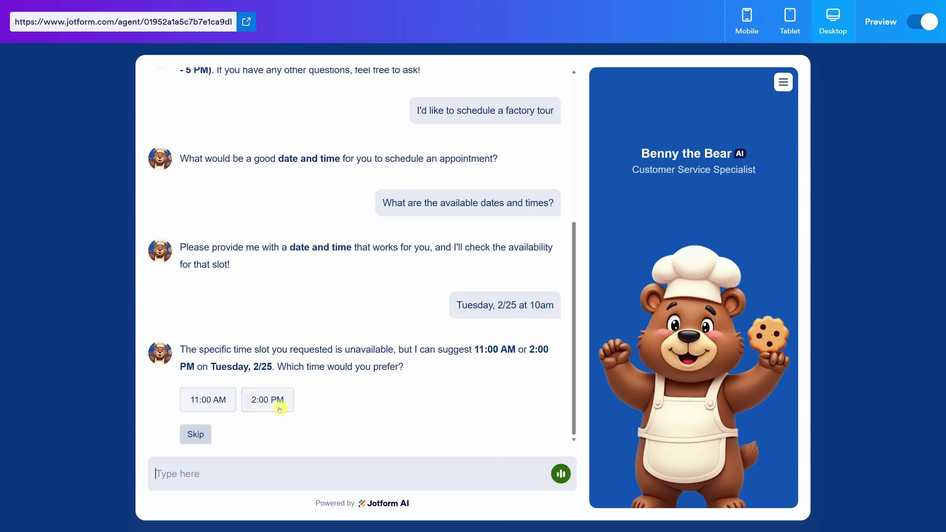
pyautogui.click(213, 399)
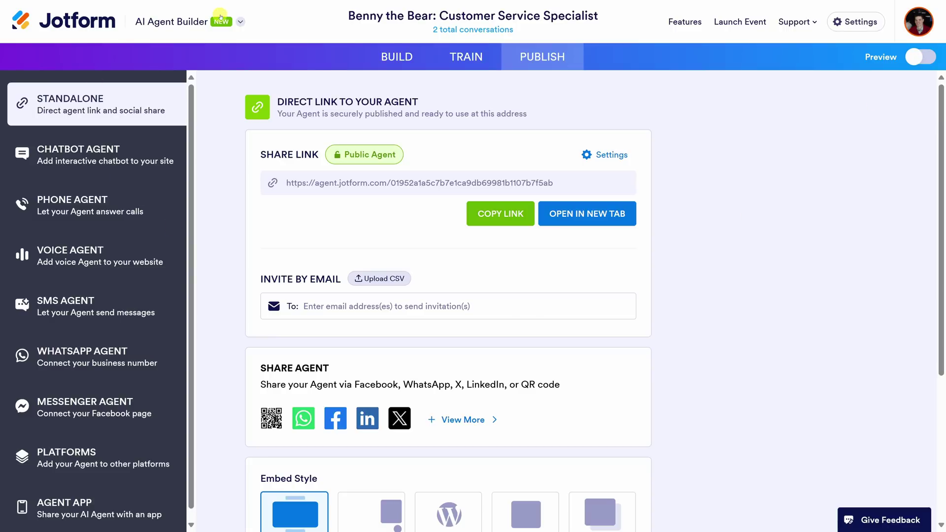
# Switch from the AI Agent Builder to the agent's Conversations to view its chat history
pyautogui.click(240, 21)
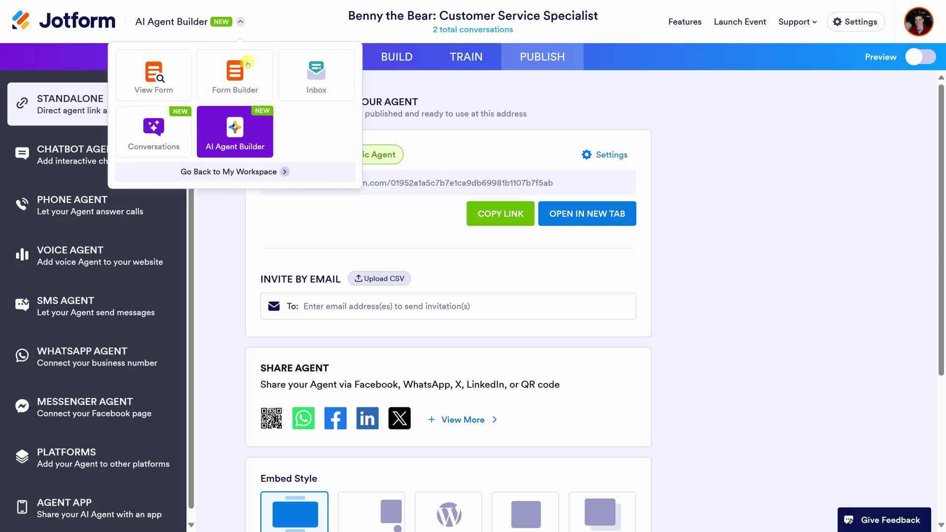
pyautogui.click(155, 129)
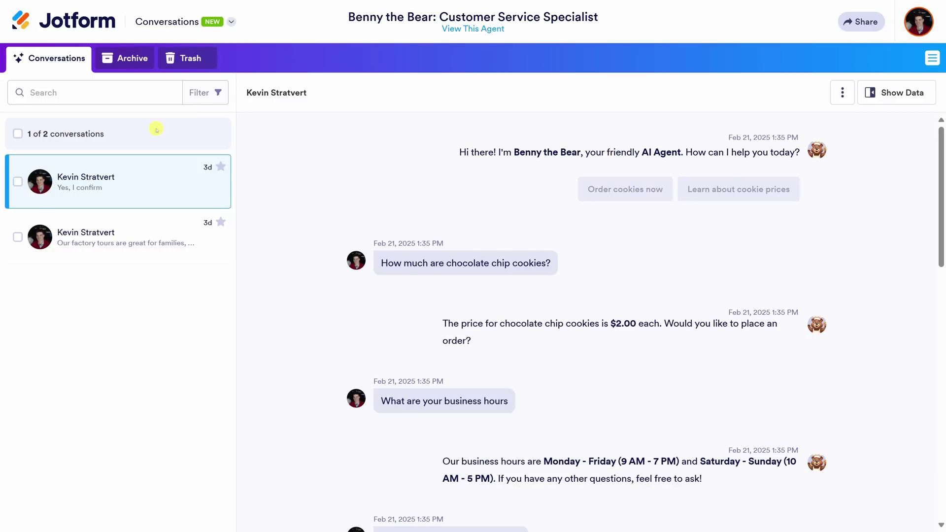